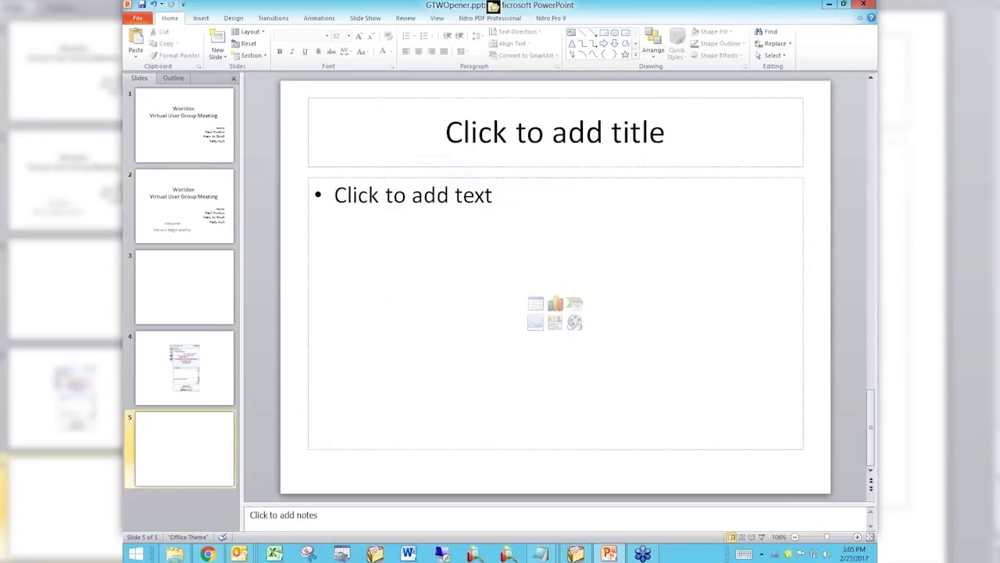
Close the GTWOpener presentation in PowerPoint without saving changes.
{"action": "key", "text": "alt+F4"}
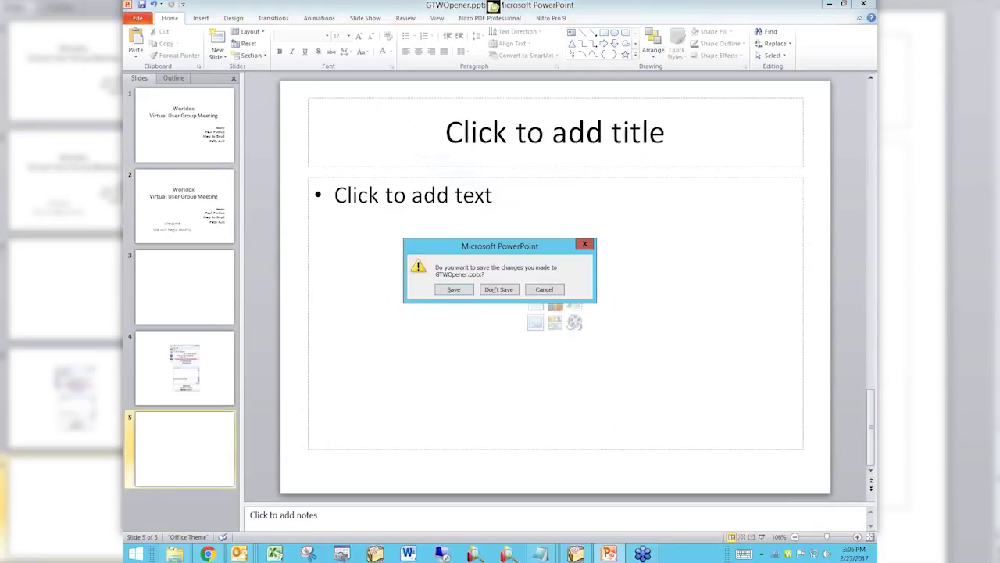
{"action": "left_click", "coordinate": [500, 289]}
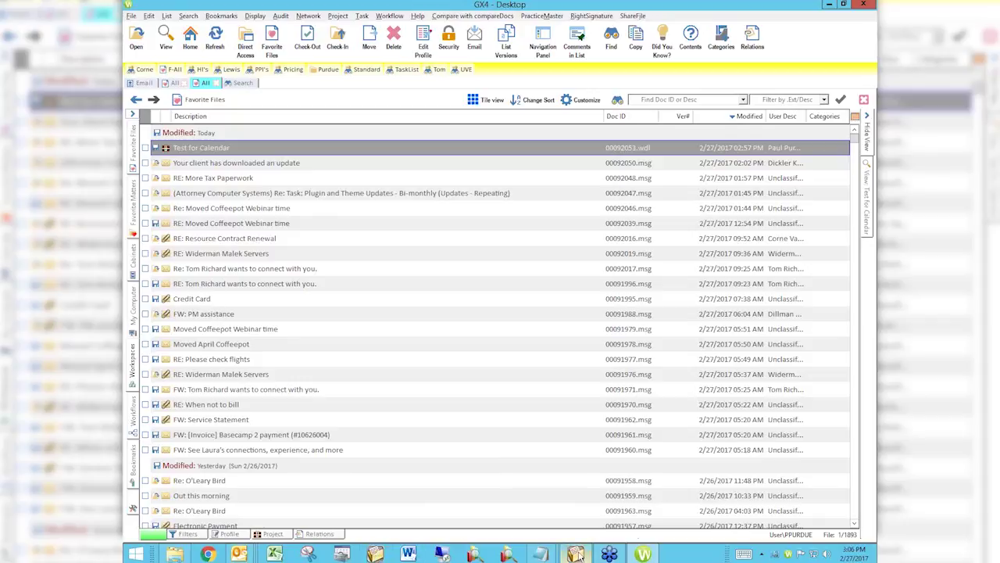
Bring up Worldox GX4's Favorite Files list, led by today's 'Test for Calendar' document.
{"action": "mouse_move", "coordinate": [578, 555]}
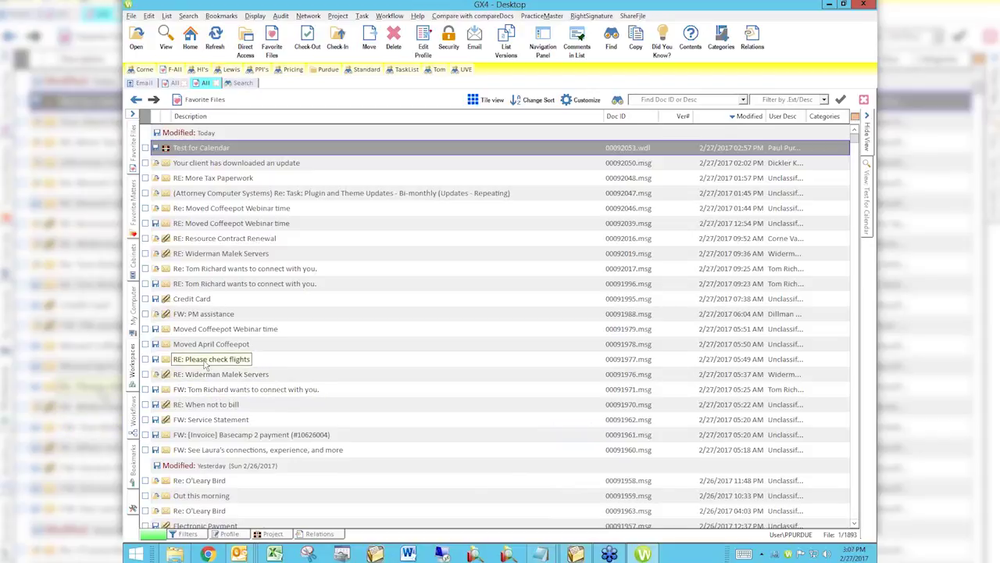
Copy the 'RE: Please check flights' email's location to the clipboard and switch to PracticeMaster.
{"action": "right_click", "coordinate": [205, 362]}
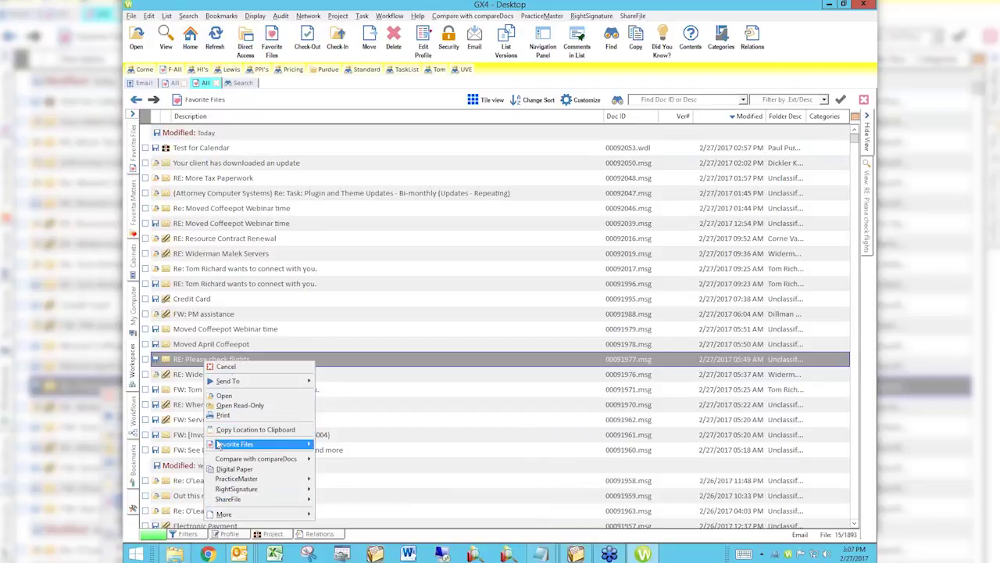
{"action": "left_click", "coordinate": [223, 514]}
{"action": "mouse_move", "coordinate": [237, 448]}
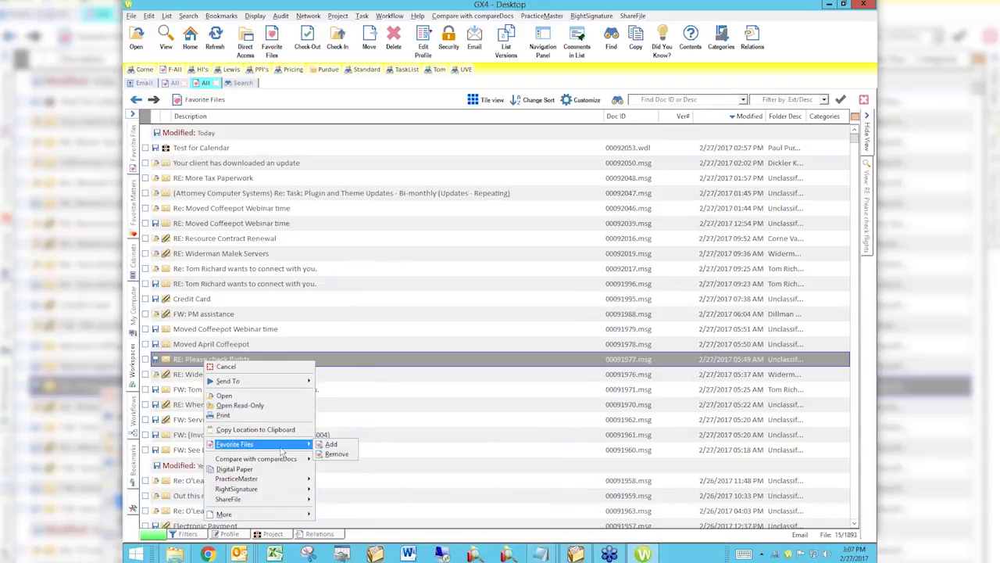
{"action": "left_click", "coordinate": [240, 429]}
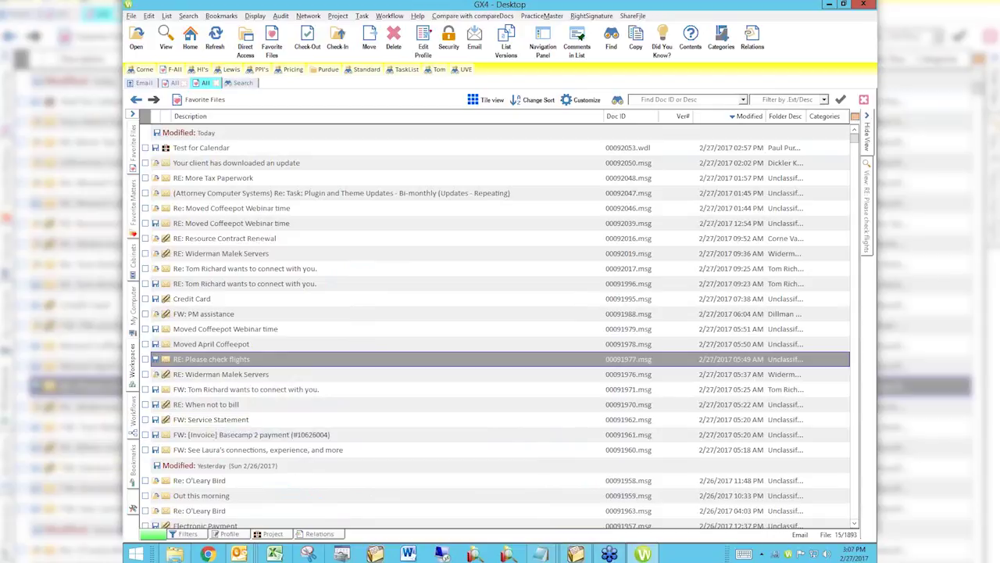
{"action": "left_click", "coordinate": [575, 553]}
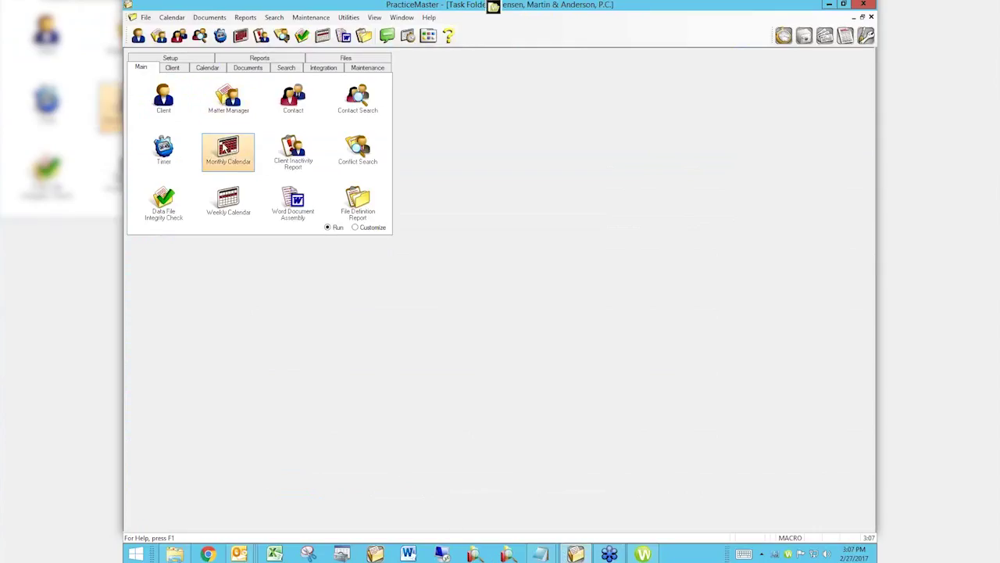
Paste the copied email path into Related Doc of a new November 3 event, then discard it.
{"action": "left_click", "coordinate": [227, 150]}
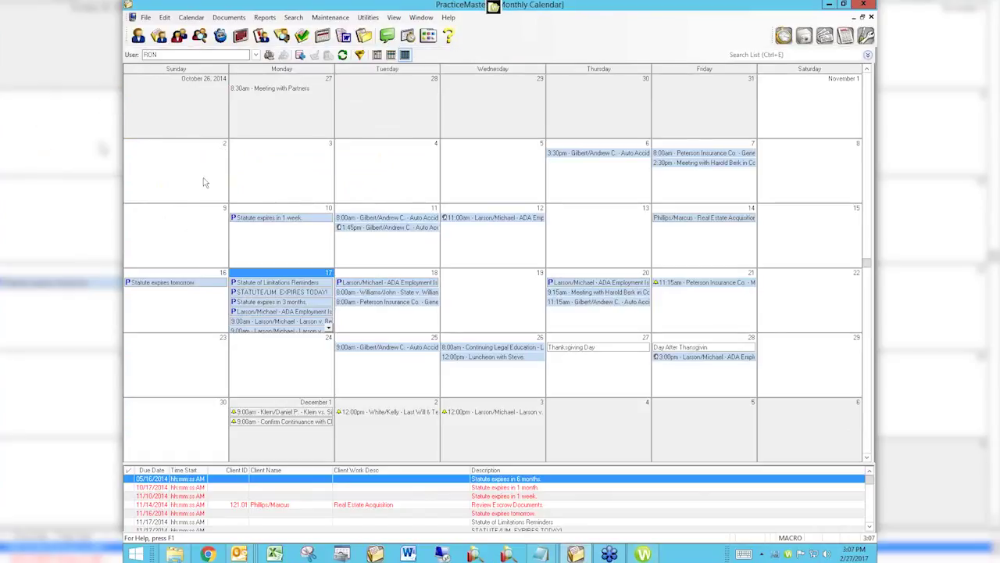
{"action": "left_click", "coordinate": [265, 178]}
{"action": "double_click", "coordinate": [263, 173]}
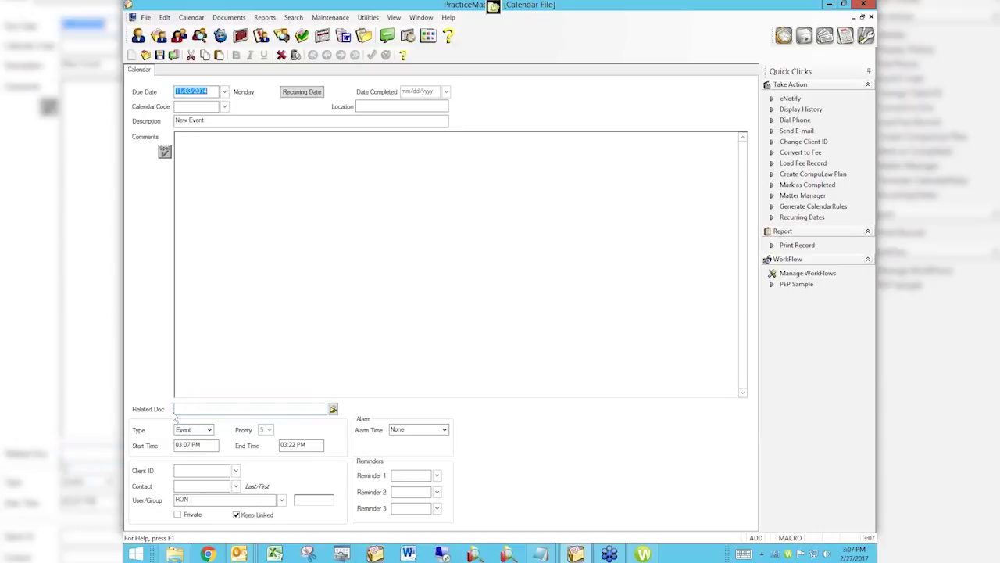
{"action": "left_click", "coordinate": [178, 407]}
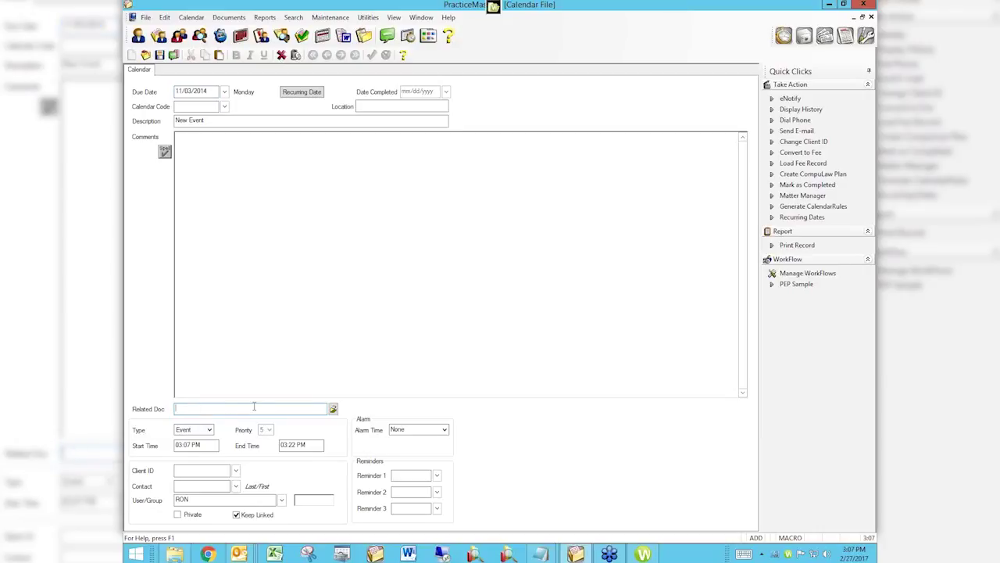
{"action": "right_click", "coordinate": [176, 408]}
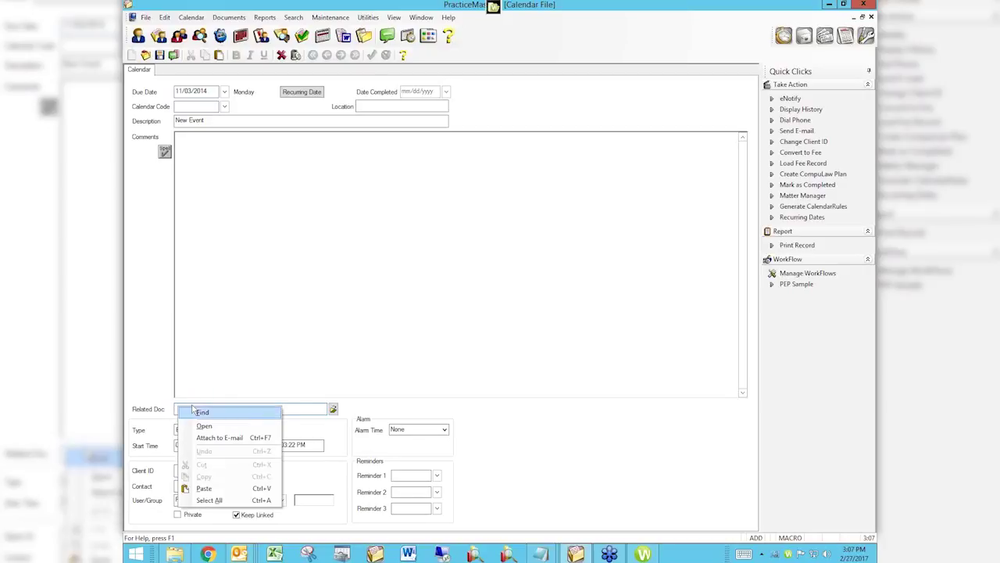
{"action": "left_click", "coordinate": [211, 488]}
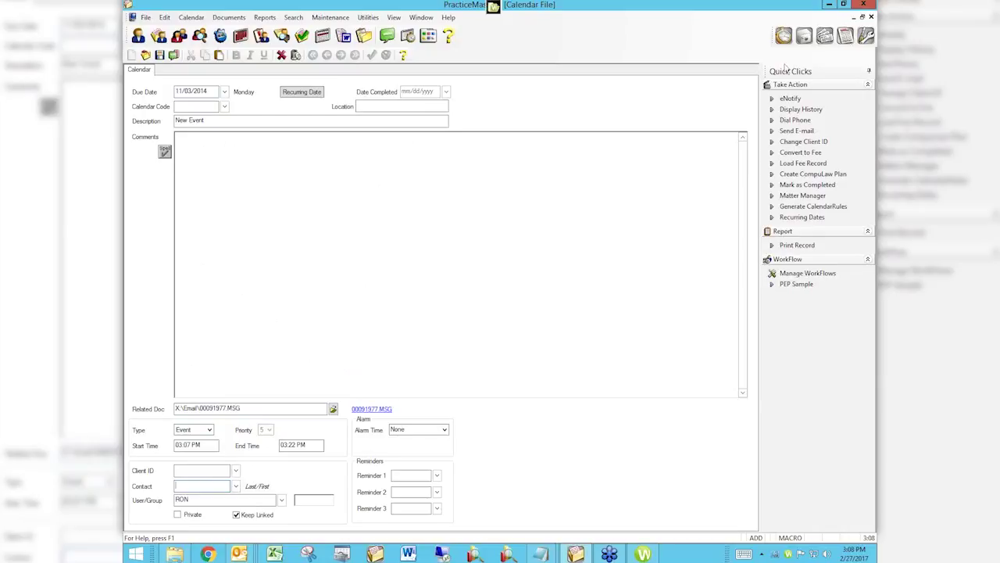
{"action": "left_click", "coordinate": [872, 18]}
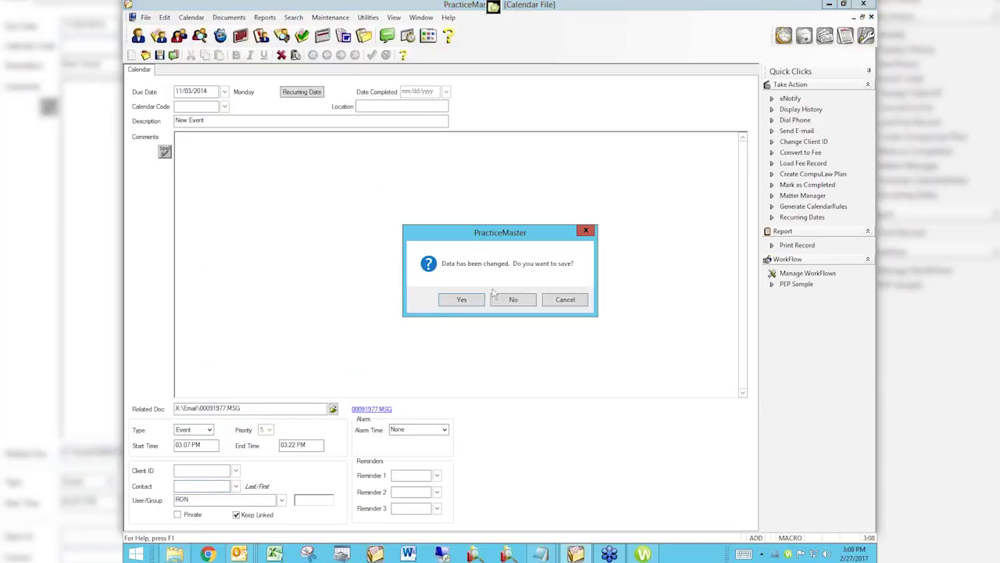
{"action": "left_click", "coordinate": [509, 304]}
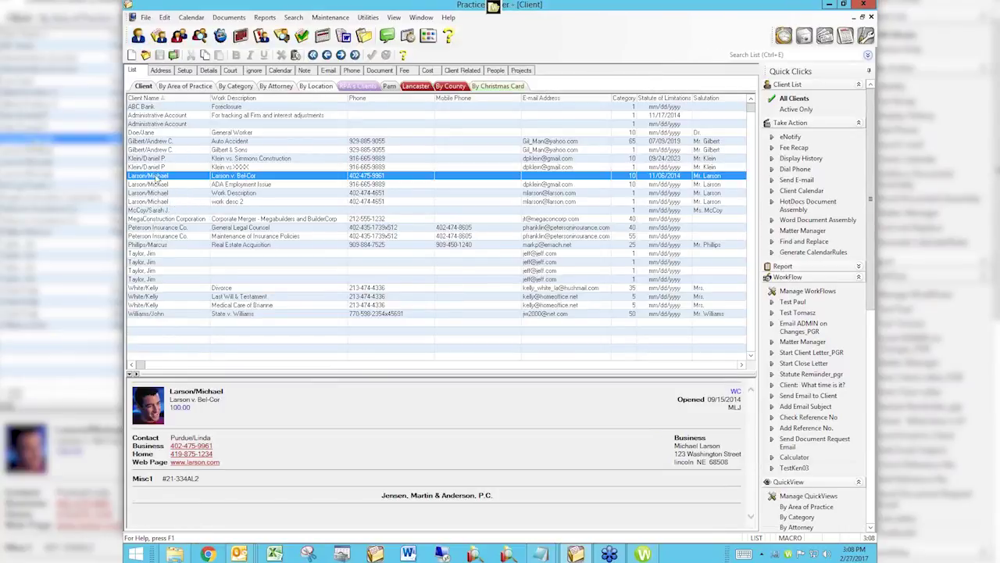
Open the client matter's full record from the Client list, showing its Address page.
{"action": "left_click", "coordinate": [160, 71]}
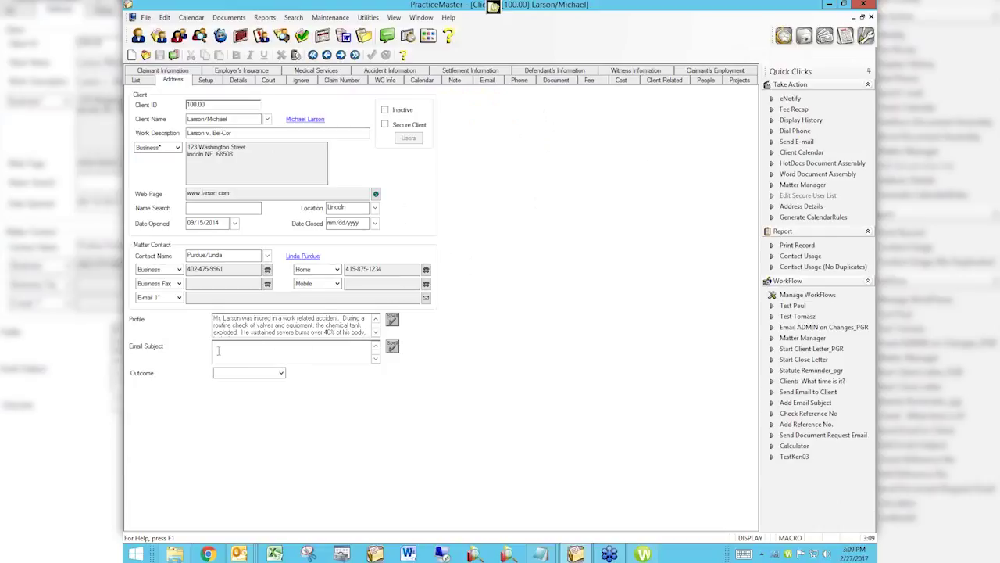
{"action": "right_click", "coordinate": [219, 355]}
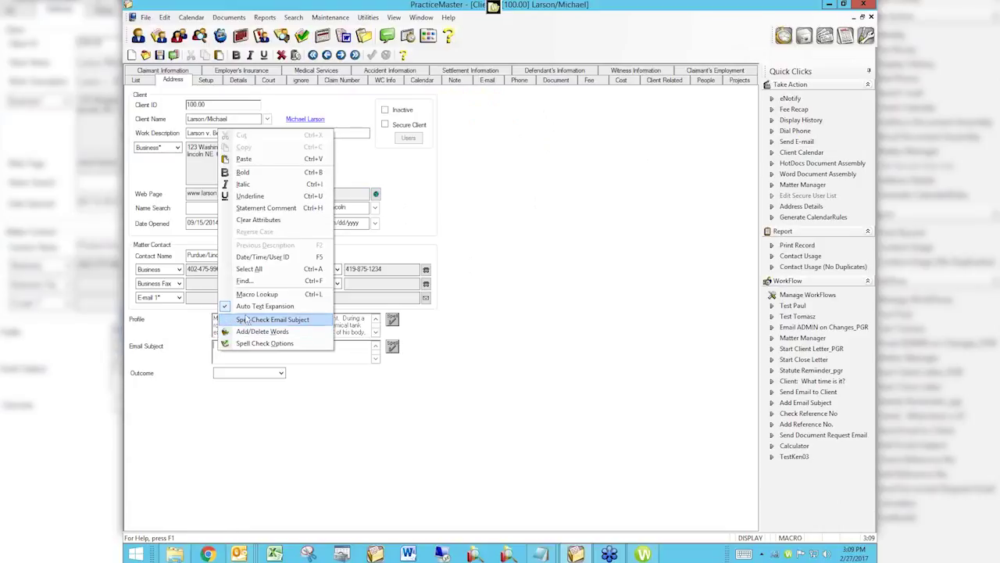
{"action": "left_click", "coordinate": [239, 160]}
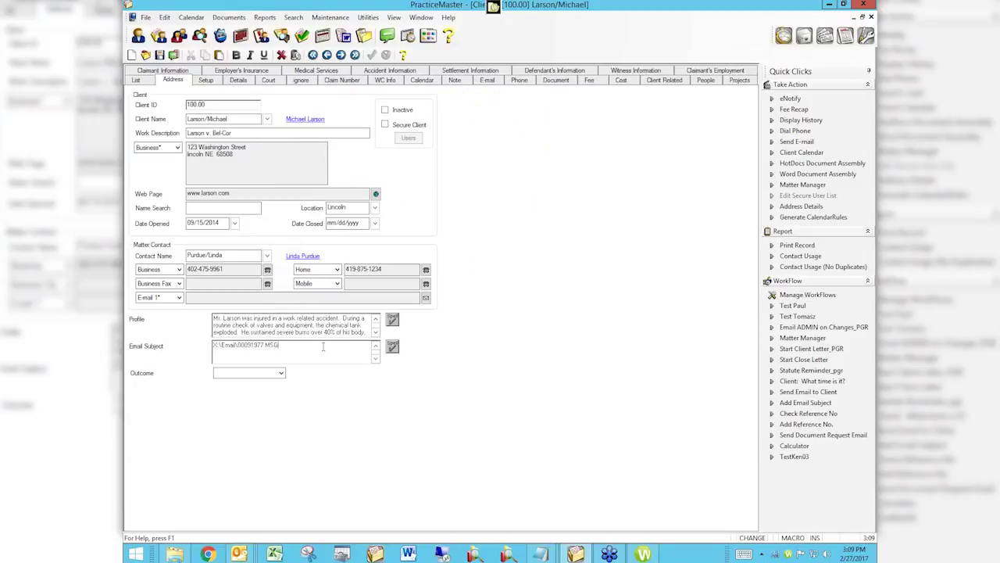
{"action": "left_click_drag", "start_coordinate": [283, 346], "coordinate": [192, 345]}
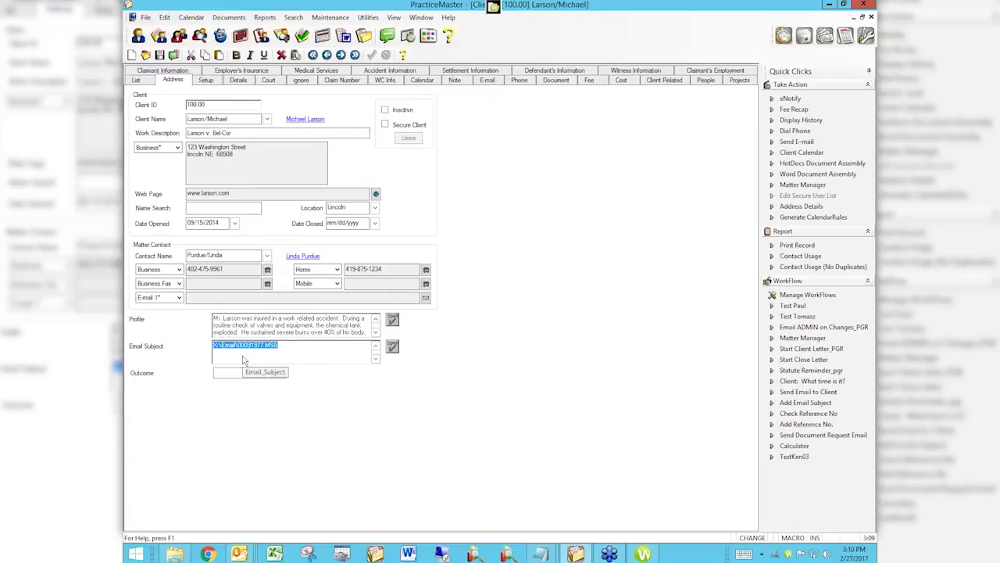
{"action": "key", "text": "Delete"}
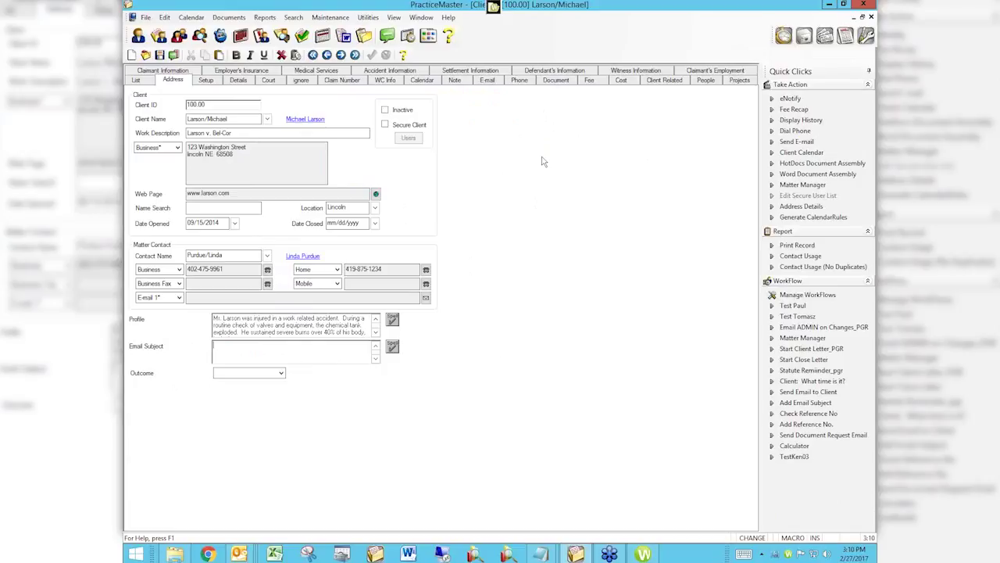
Set the client's 11/17/2014 task's Related Doc to the email X:\Email\00091977.MSG.
{"action": "left_click", "coordinate": [422, 81]}
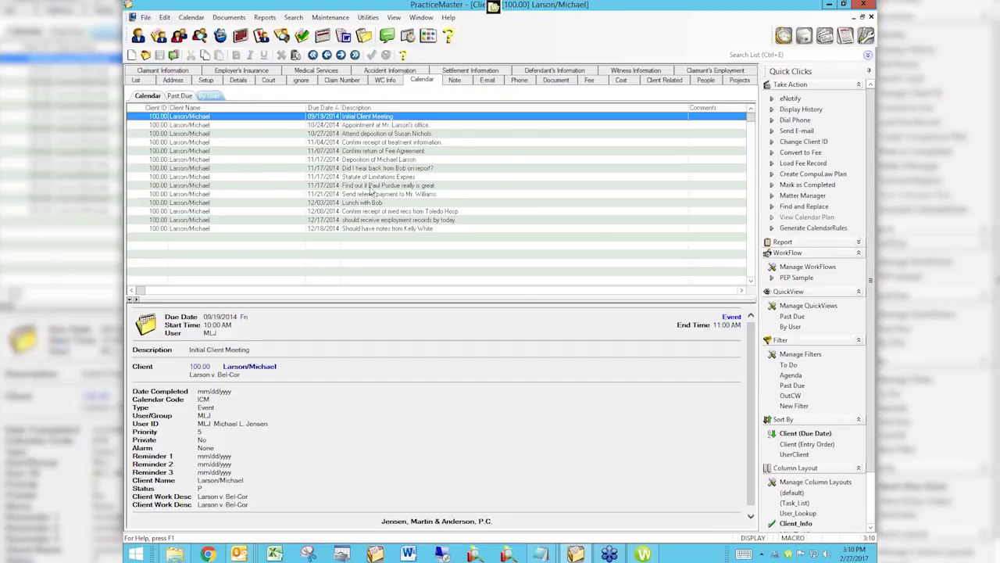
{"action": "left_click", "coordinate": [372, 186]}
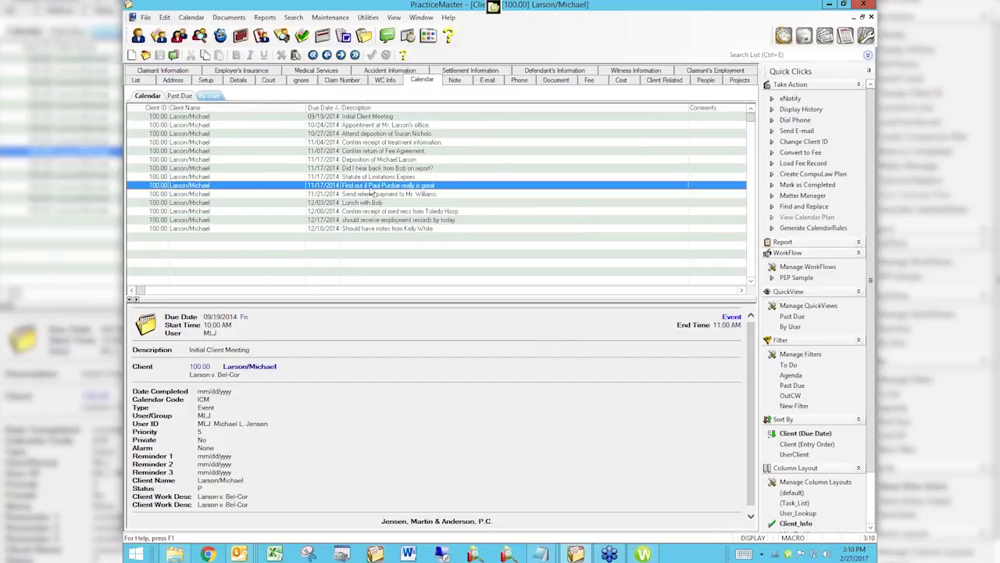
{"action": "double_click", "coordinate": [372, 191]}
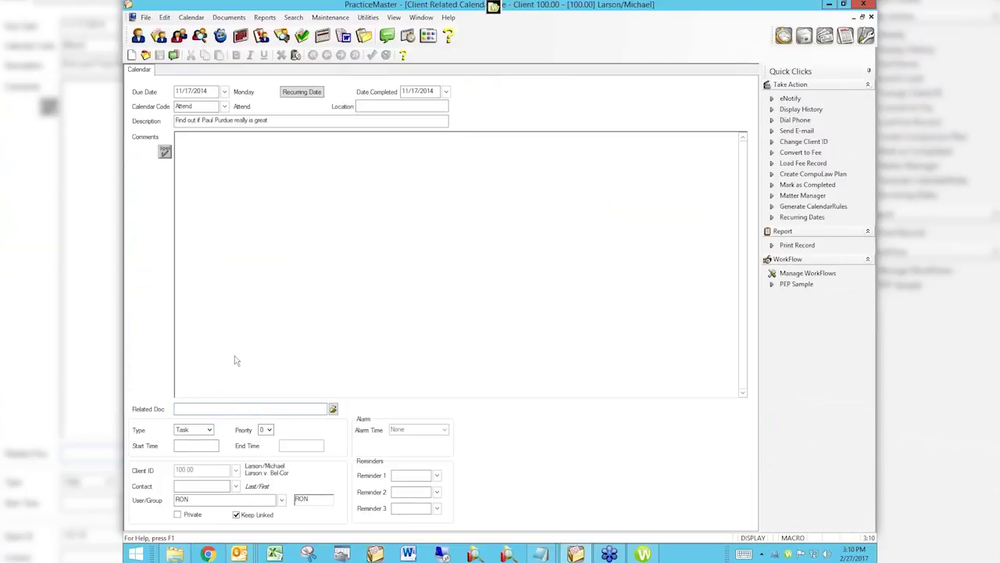
{"action": "right_click", "coordinate": [193, 408]}
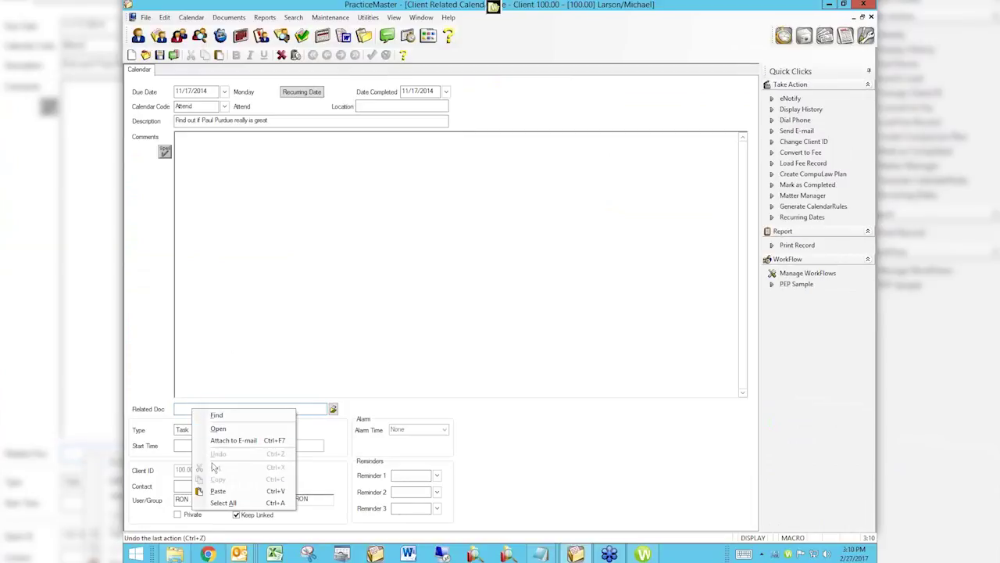
{"action": "left_click", "coordinate": [217, 490]}
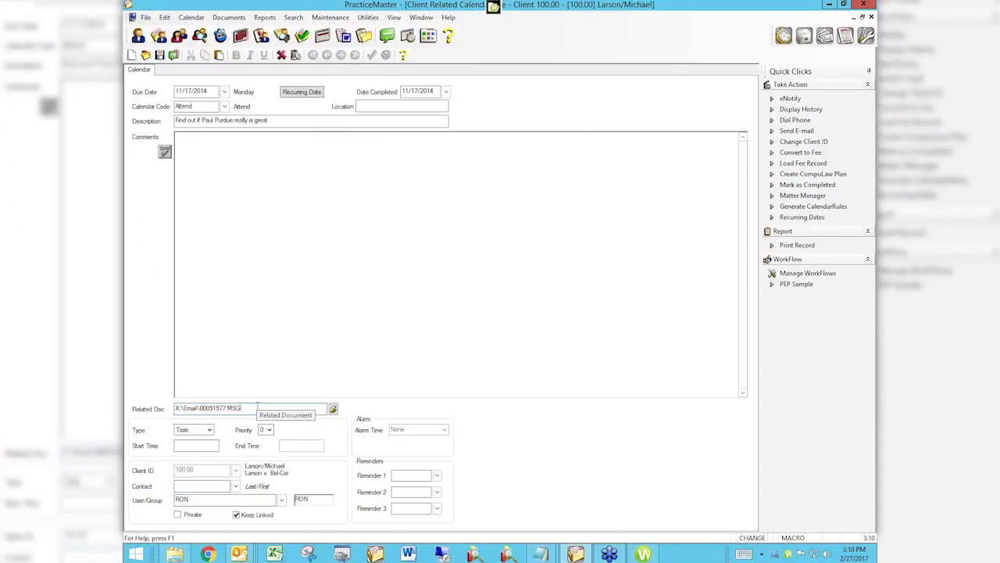
{"action": "key", "text": "Tab"}
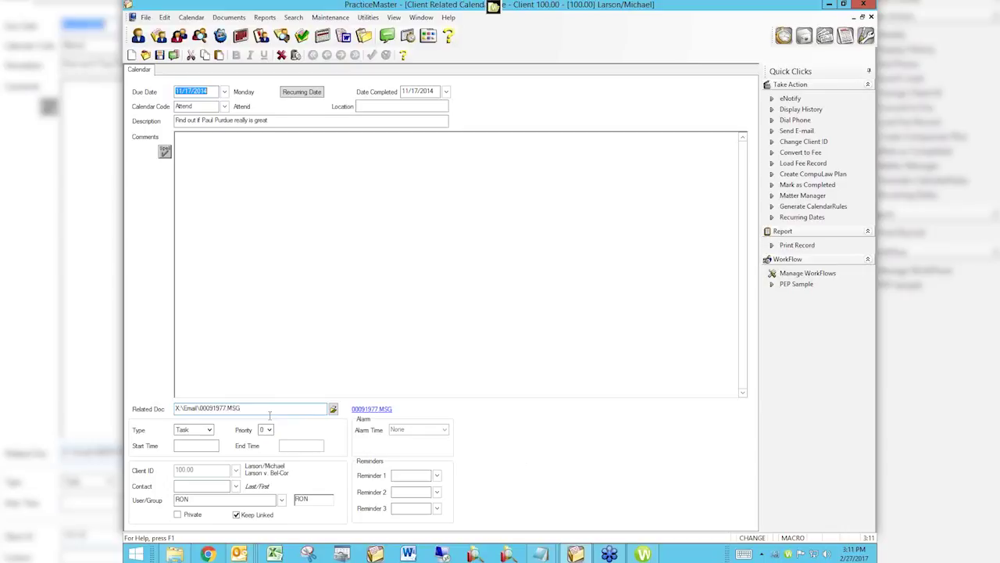
{"action": "left_click", "coordinate": [153, 406]}
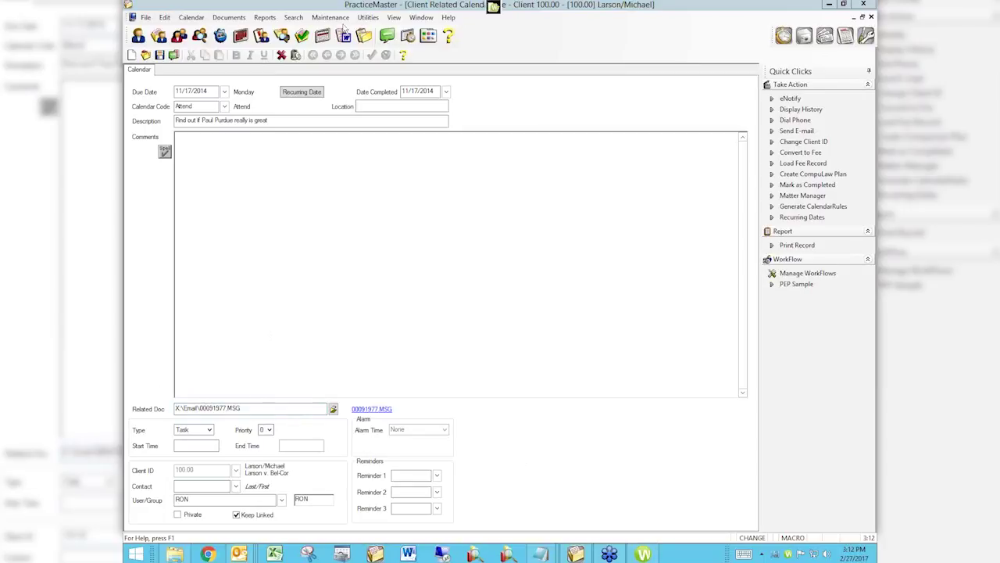
Close the 11/17/2014 task without saving, then close the client calendar list and monthly calendar.
{"action": "left_click", "coordinate": [872, 17]}
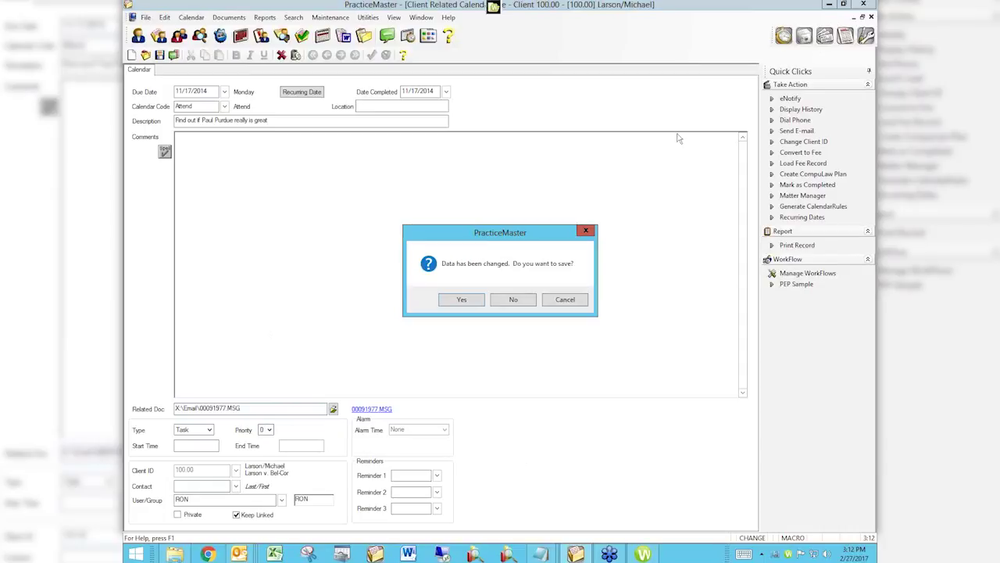
{"action": "left_click", "coordinate": [513, 301]}
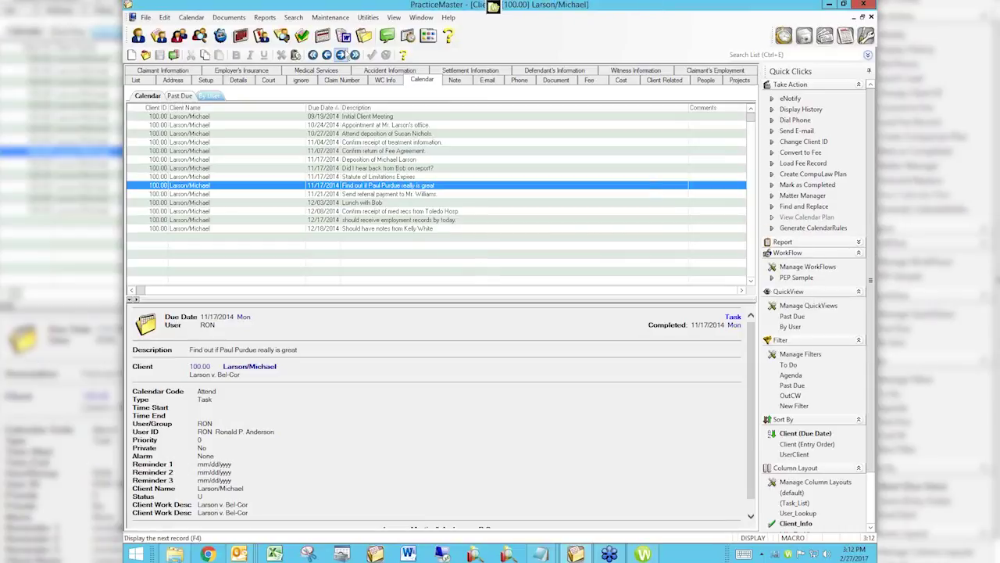
{"action": "left_click", "coordinate": [872, 17]}
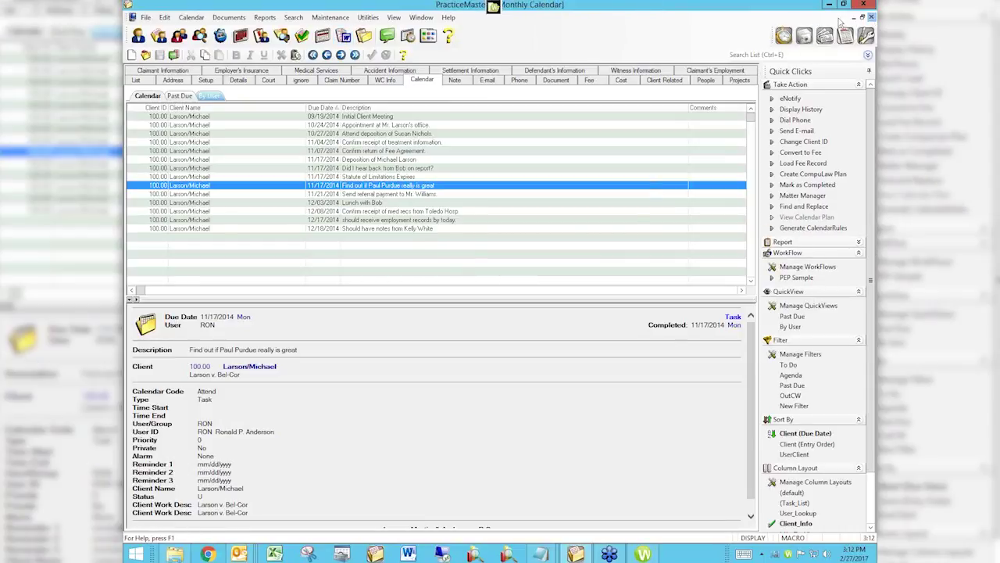
{"action": "left_click", "coordinate": [871, 16]}
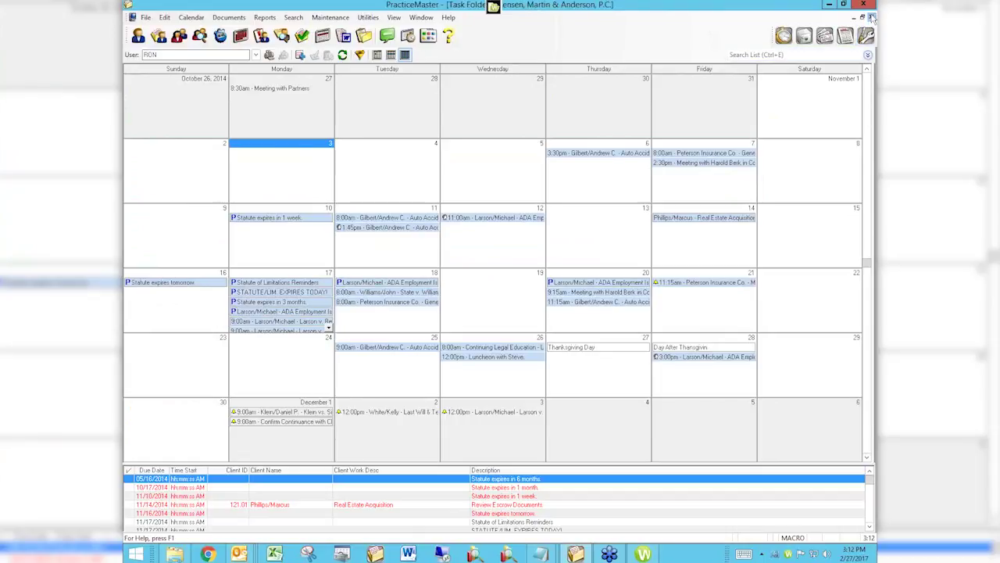
Open the Calendar (CMCAL) system file definition through File Maintenance, declining the HotBackup.
{"action": "left_click", "coordinate": [311, 17]}
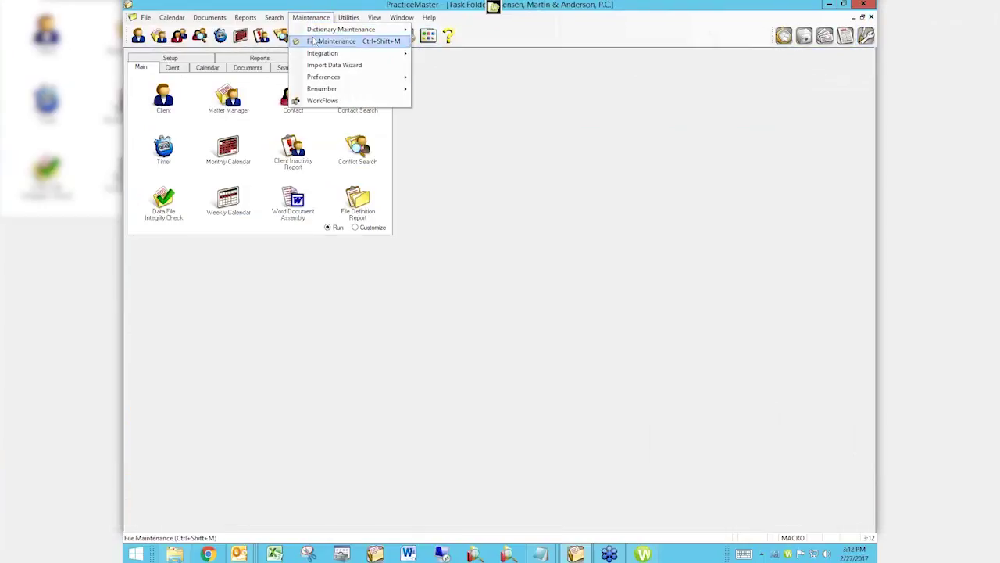
{"action": "left_click", "coordinate": [335, 41]}
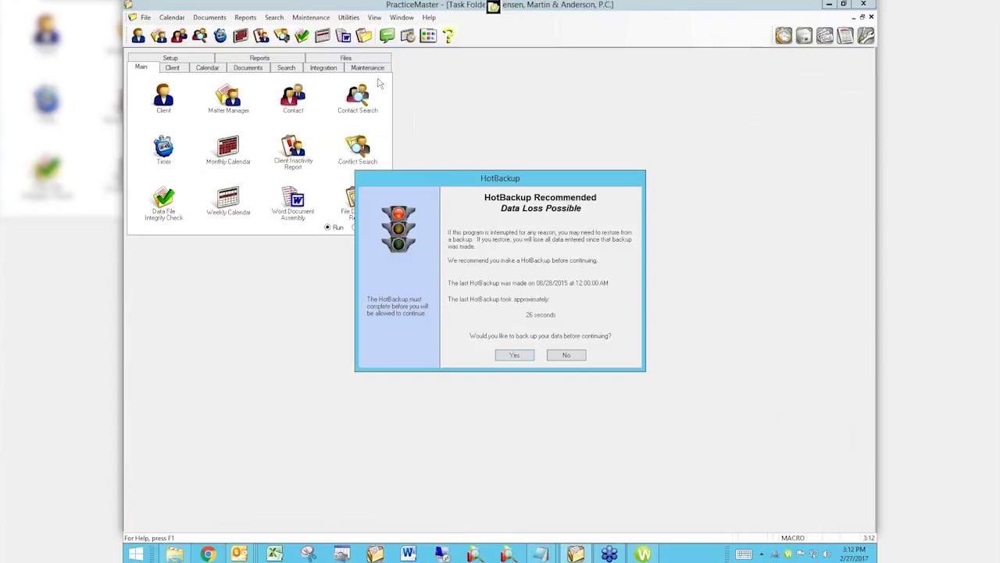
{"action": "left_click", "coordinate": [566, 354]}
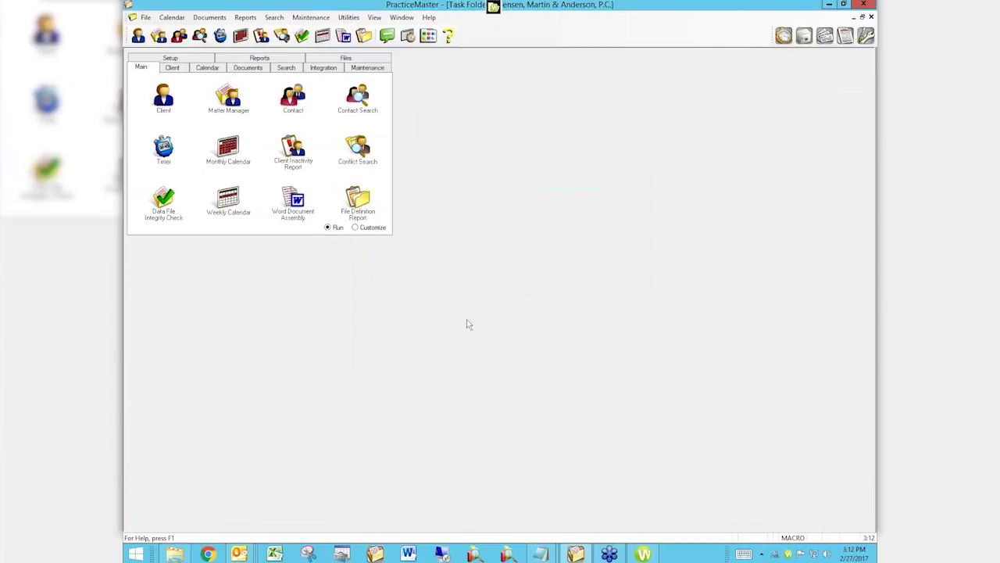
{"action": "left_click", "coordinate": [459, 218]}
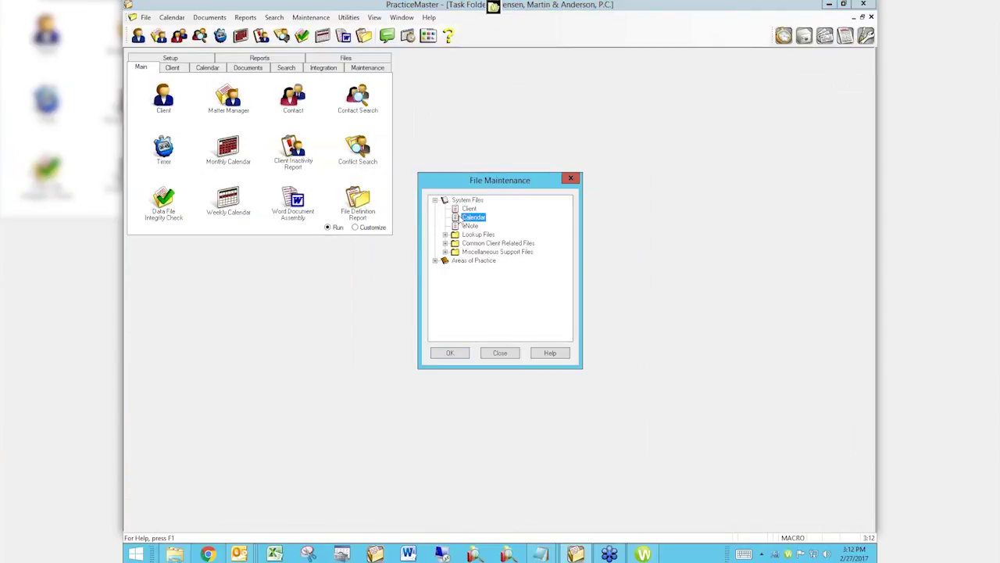
{"action": "left_click", "coordinate": [451, 353]}
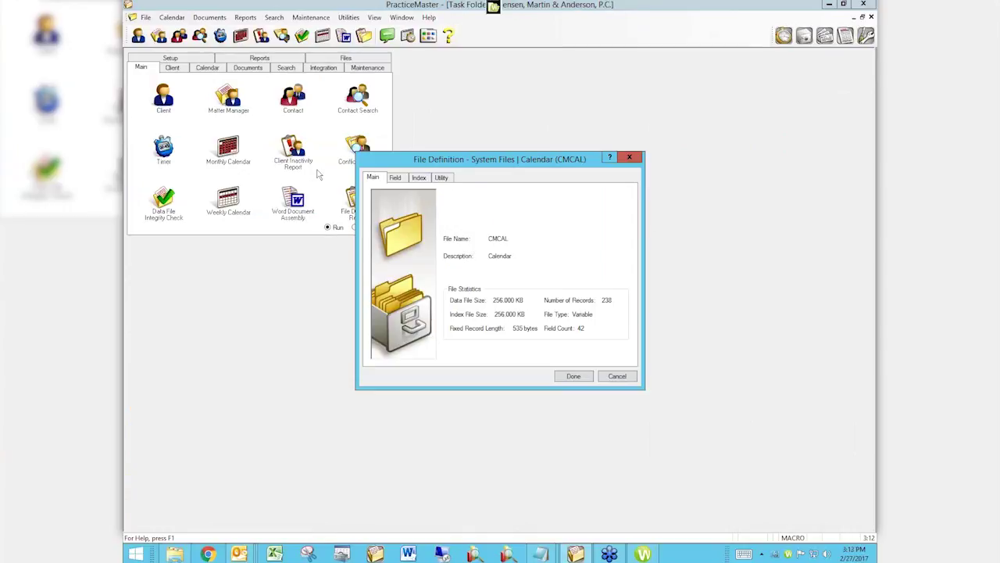
Add a temporary new field to the Calendar file and make it a File type.
{"action": "left_click", "coordinate": [395, 178]}
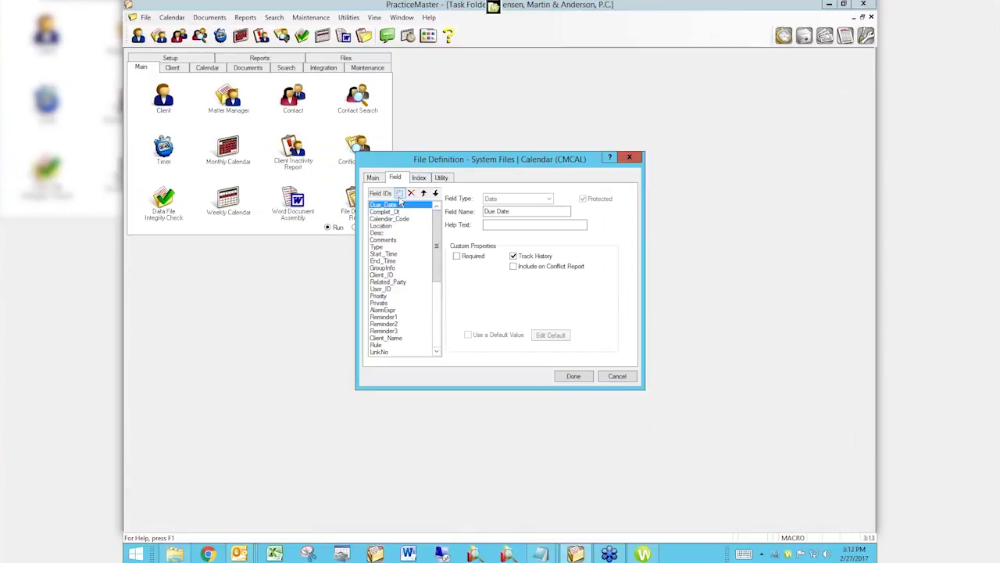
{"action": "left_click", "coordinate": [400, 194]}
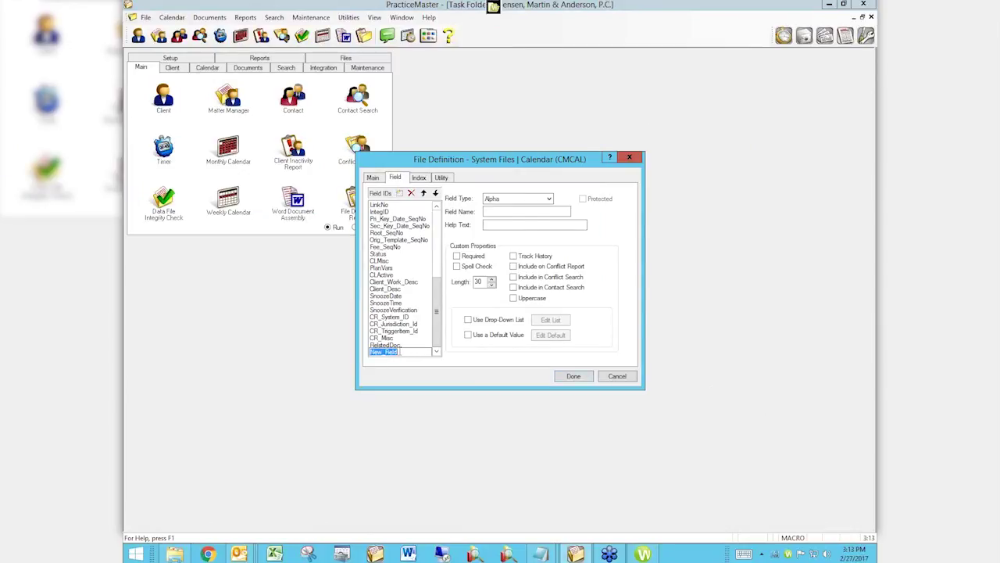
{"action": "key", "text": "Tab"}
{"action": "left_click", "coordinate": [549, 199]}
{"action": "left_click", "coordinate": [549, 198]}
{"action": "left_click", "coordinate": [546, 201]}
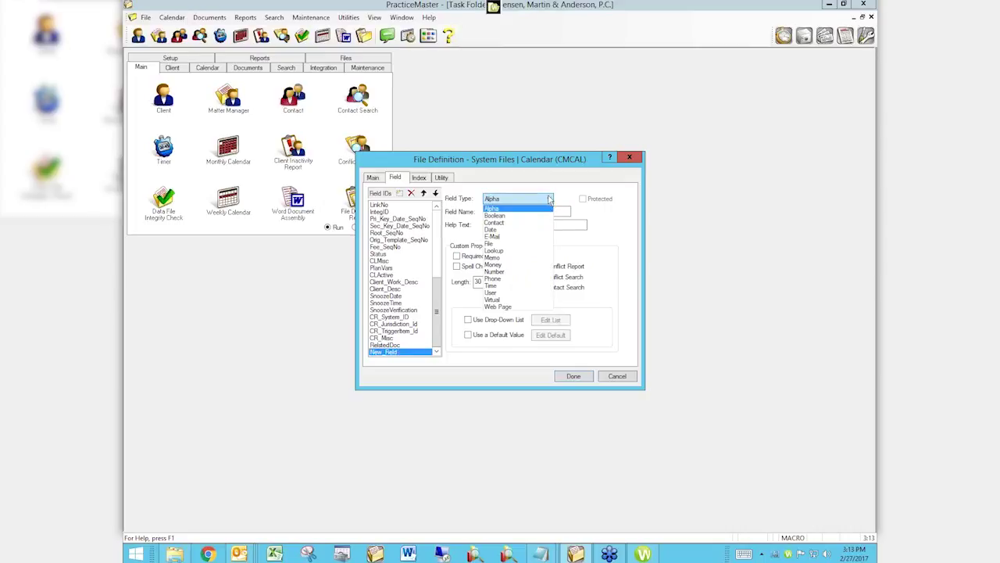
{"action": "left_click", "coordinate": [493, 243]}
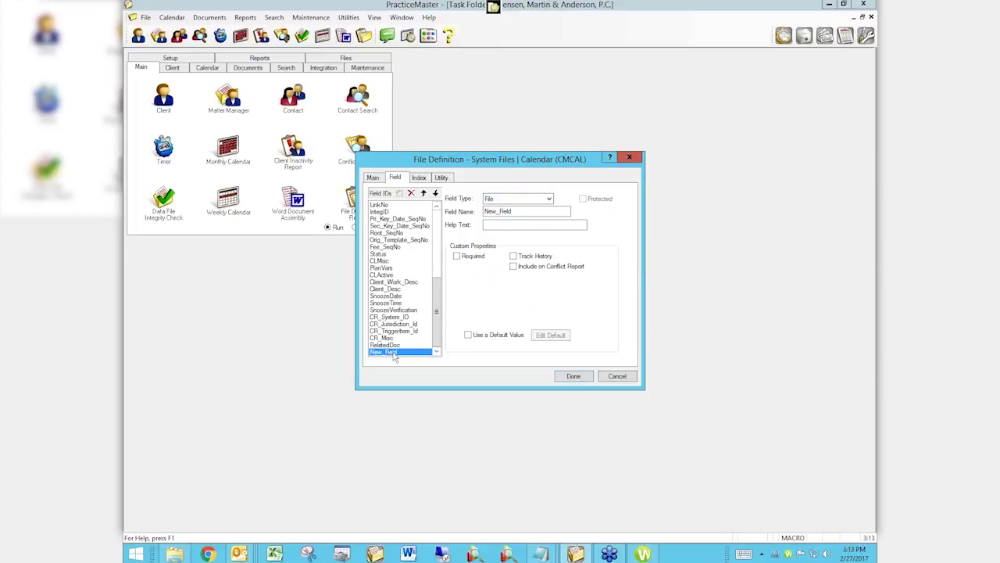
Delete the temporary New_Field and edit the RelatedDoc field's name.
{"action": "left_click", "coordinate": [394, 354]}
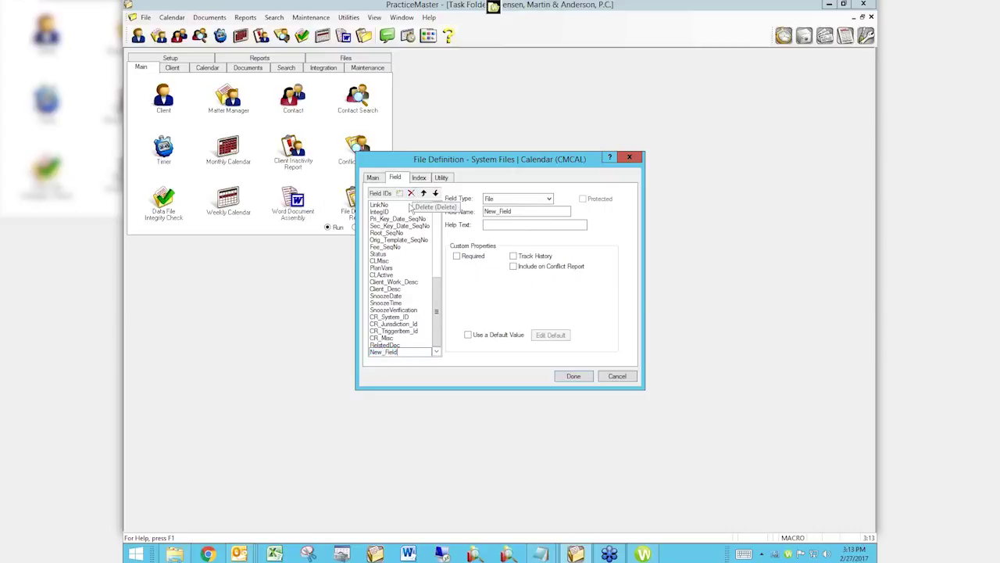
{"action": "left_click", "coordinate": [394, 345]}
{"action": "left_click", "coordinate": [391, 353]}
{"action": "left_click", "coordinate": [411, 193]}
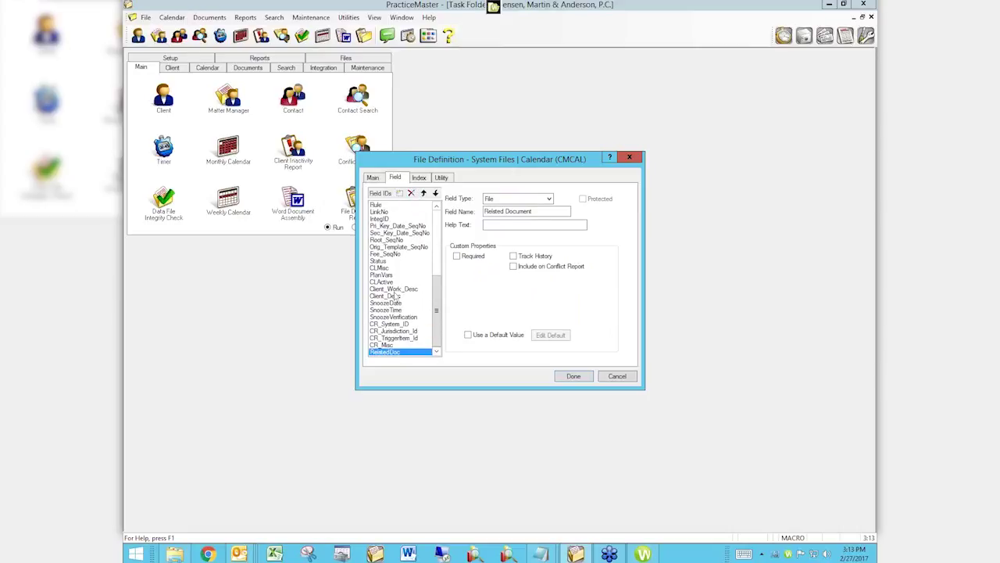
{"action": "left_click", "coordinate": [389, 352]}
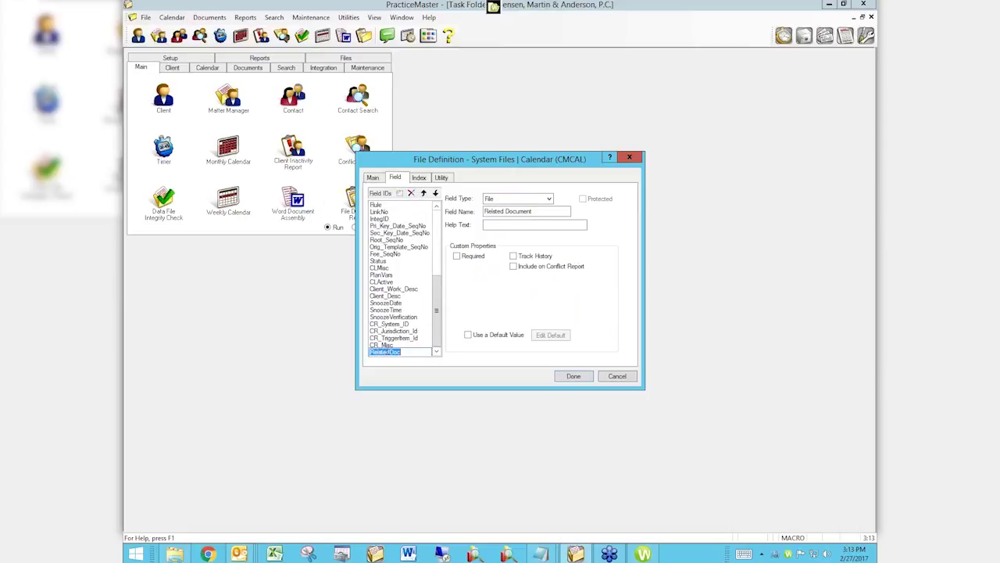
{"action": "left_click", "coordinate": [379, 352]}
{"action": "key", "text": "Return"}
Add a new Calendar field named RelatedDoc with field type File.
{"action": "left_click", "coordinate": [400, 193]}
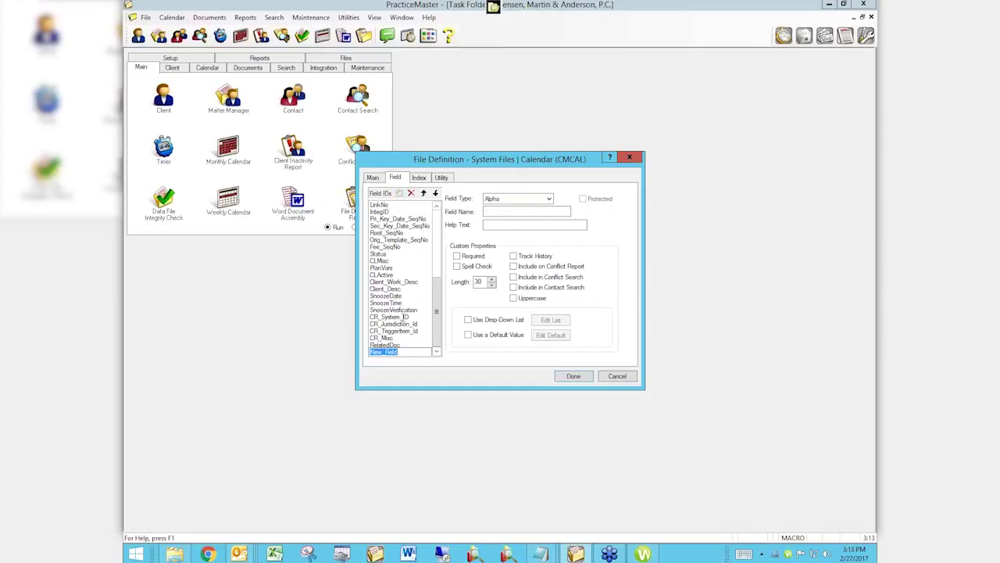
{"action": "type", "text": "RelatedDoc"}
{"action": "key", "text": "Return"}
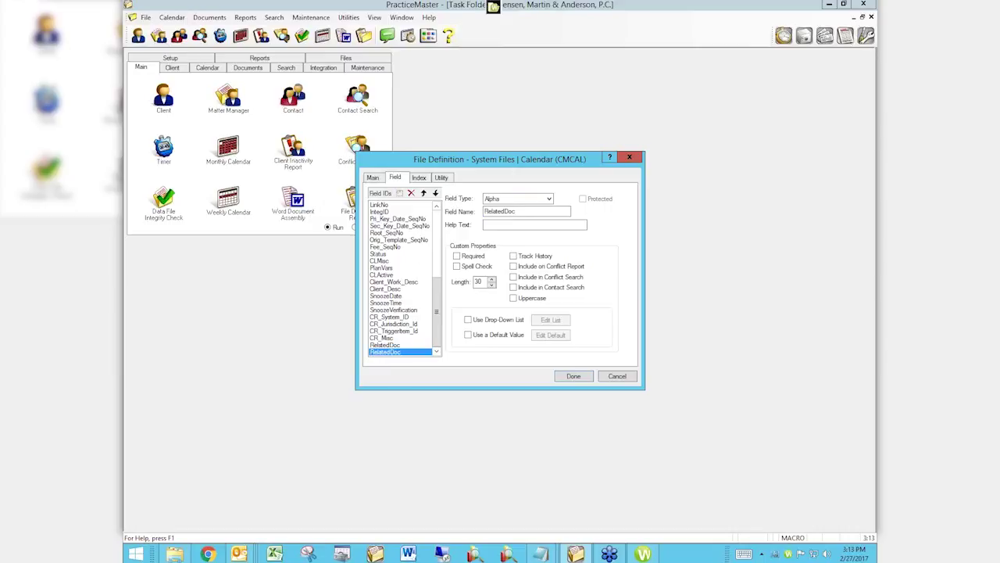
{"action": "left_click", "coordinate": [539, 200]}
{"action": "left_click", "coordinate": [506, 243]}
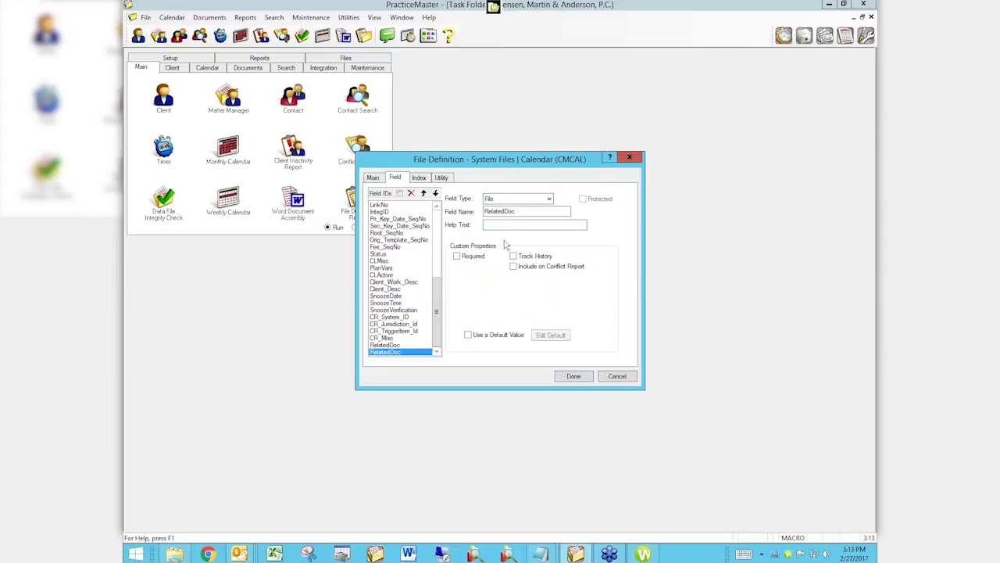
Save and reindex the Calendar file definition, then close File Maintenance.
{"action": "left_click", "coordinate": [573, 376]}
{"action": "left_click", "coordinate": [543, 305]}
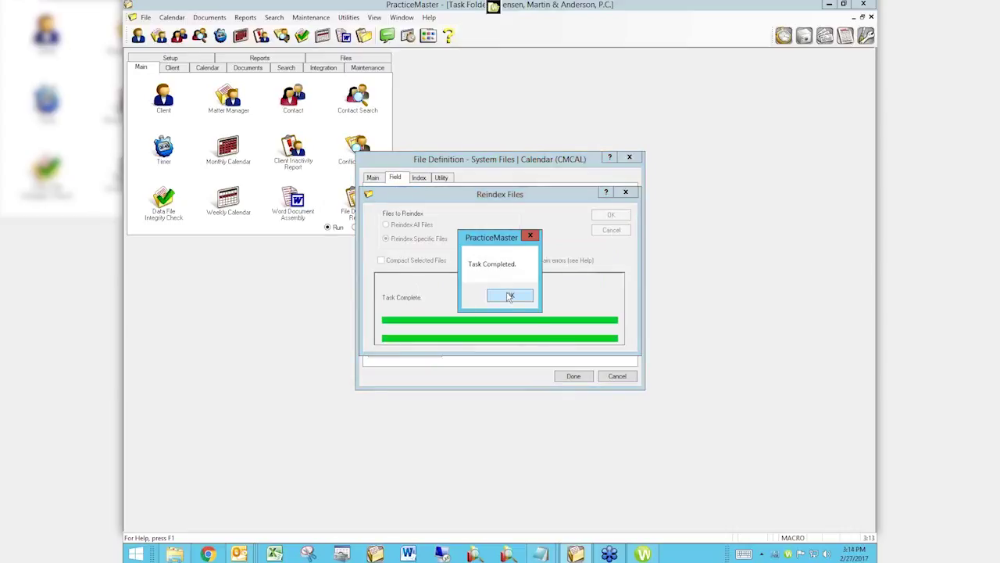
{"action": "left_click", "coordinate": [509, 296]}
{"action": "left_click", "coordinate": [609, 376]}
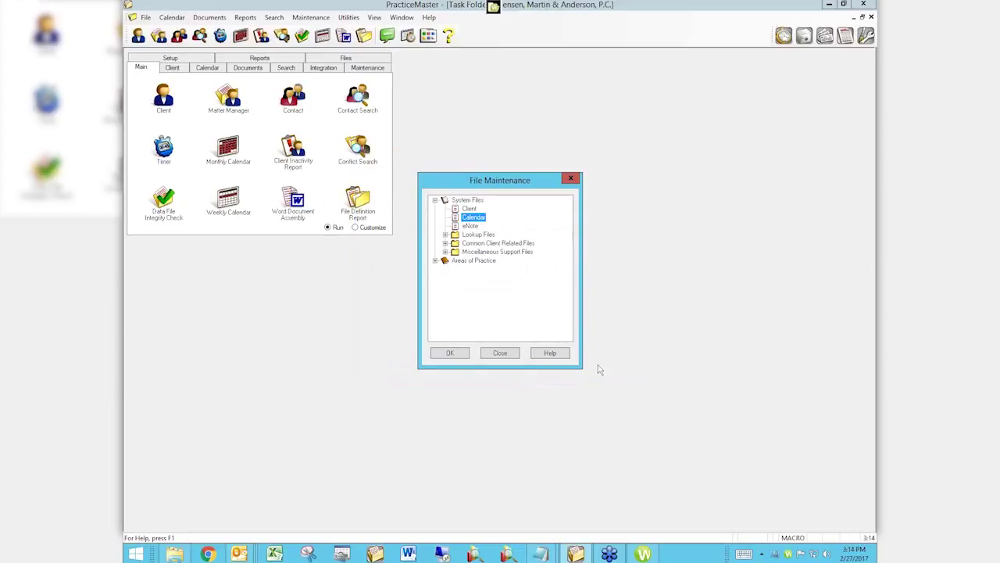
{"action": "left_click", "coordinate": [500, 353]}
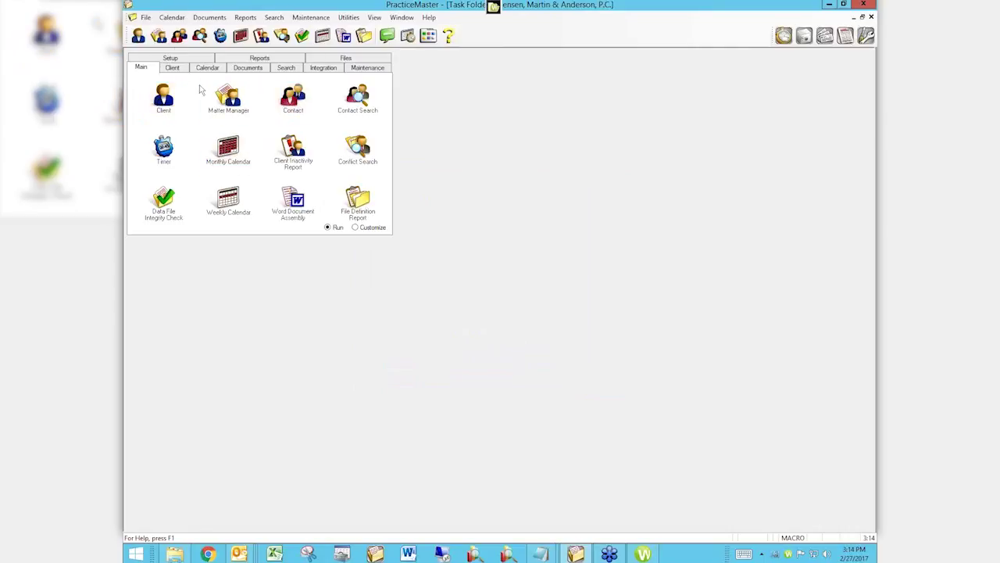
Open the Calendar file list and load the Calendar entry form in the Form Designer.
{"action": "left_click", "coordinate": [145, 17]}
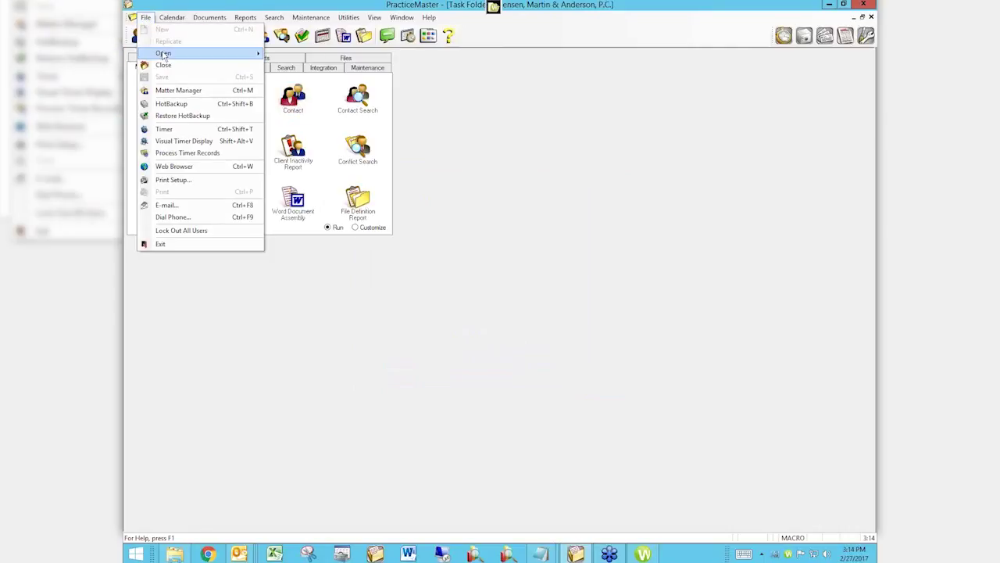
{"action": "mouse_move", "coordinate": [163, 54]}
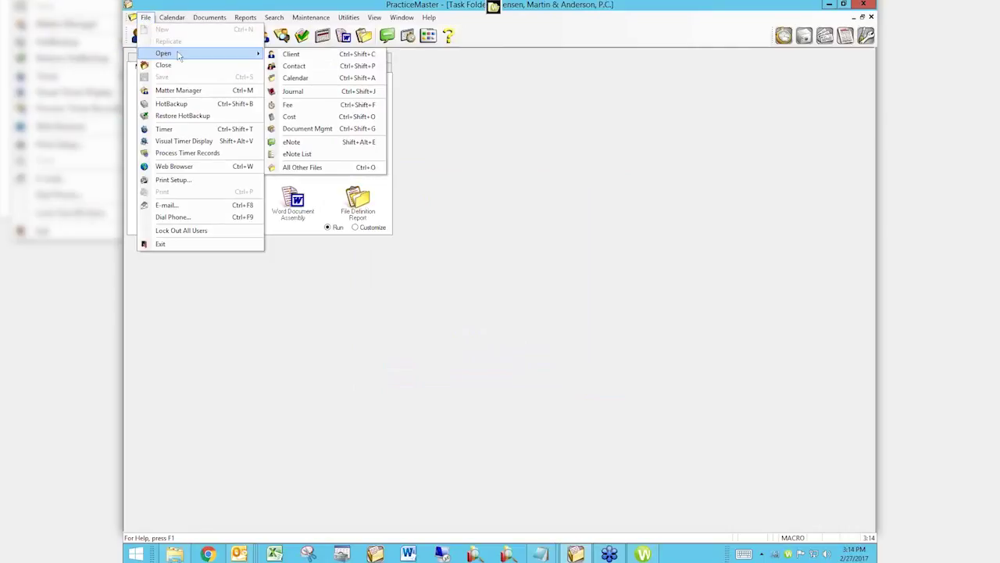
{"action": "left_click", "coordinate": [303, 79]}
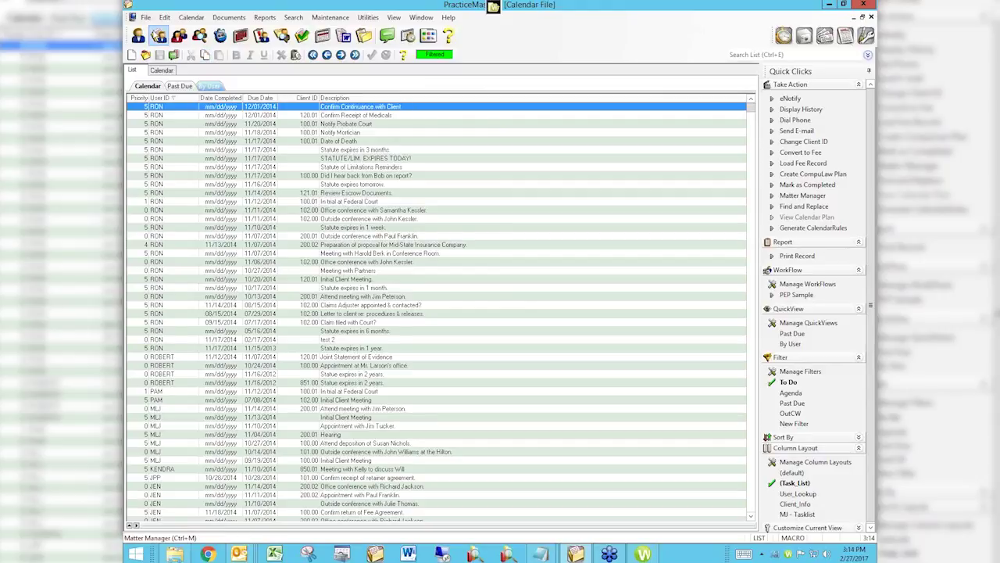
{"action": "left_click", "coordinate": [164, 19]}
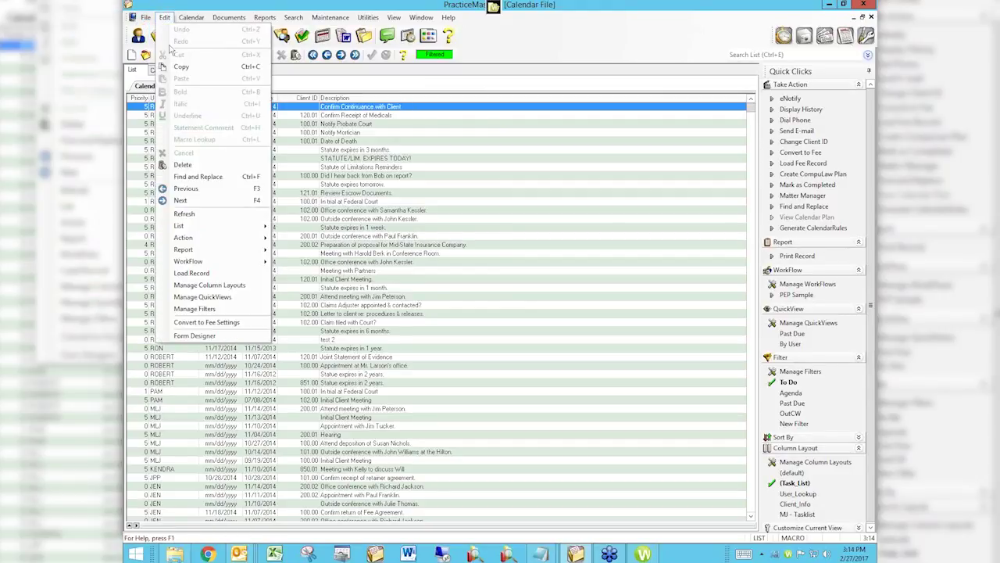
{"action": "left_click", "coordinate": [214, 336]}
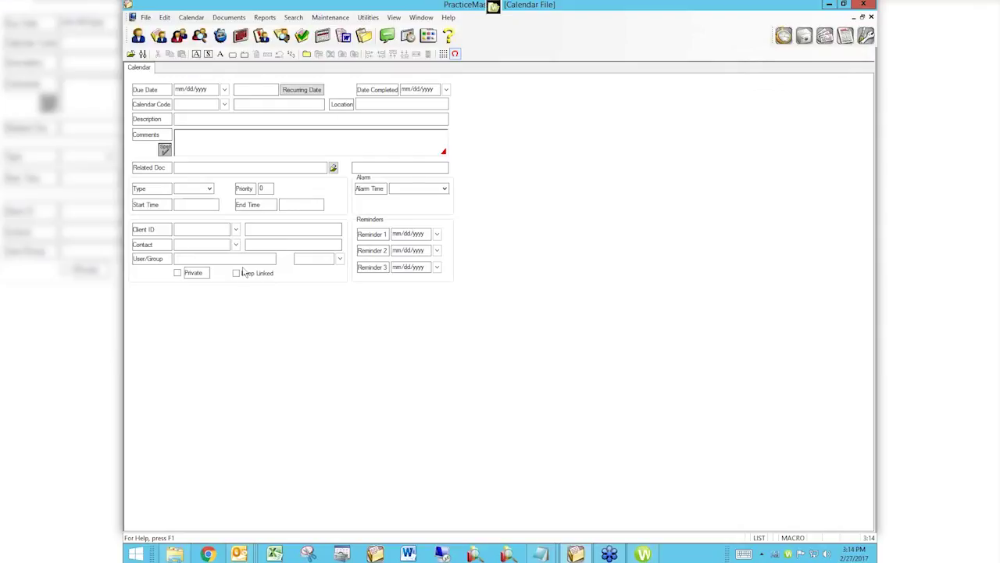
Place the RelatedDoc field below the existing Calendar form fields, then exit and save the layout.
{"action": "left_click", "coordinate": [197, 55]}
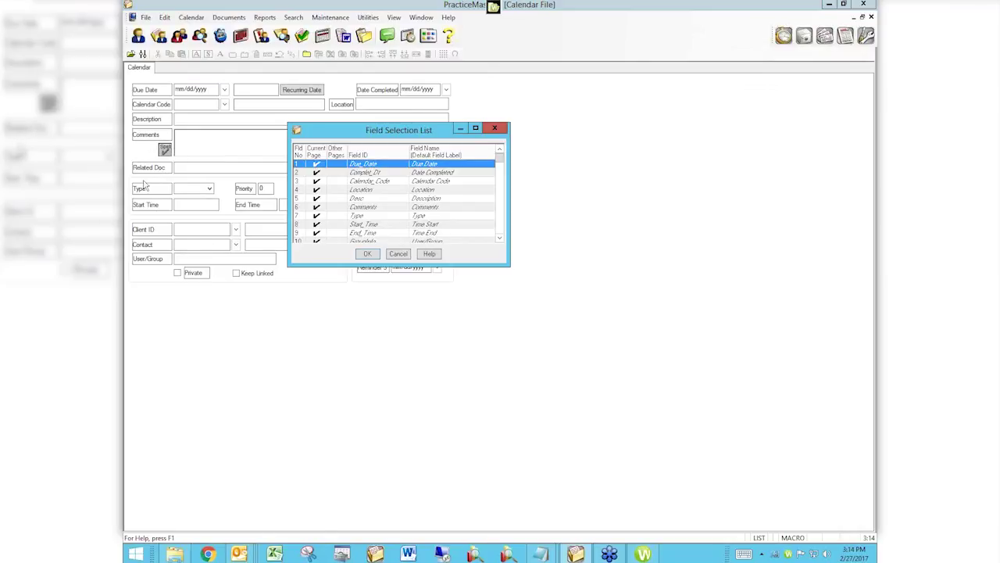
{"action": "left_click_drag", "start_coordinate": [502, 164], "coordinate": [502, 236]}
{"action": "double_click", "coordinate": [397, 233]}
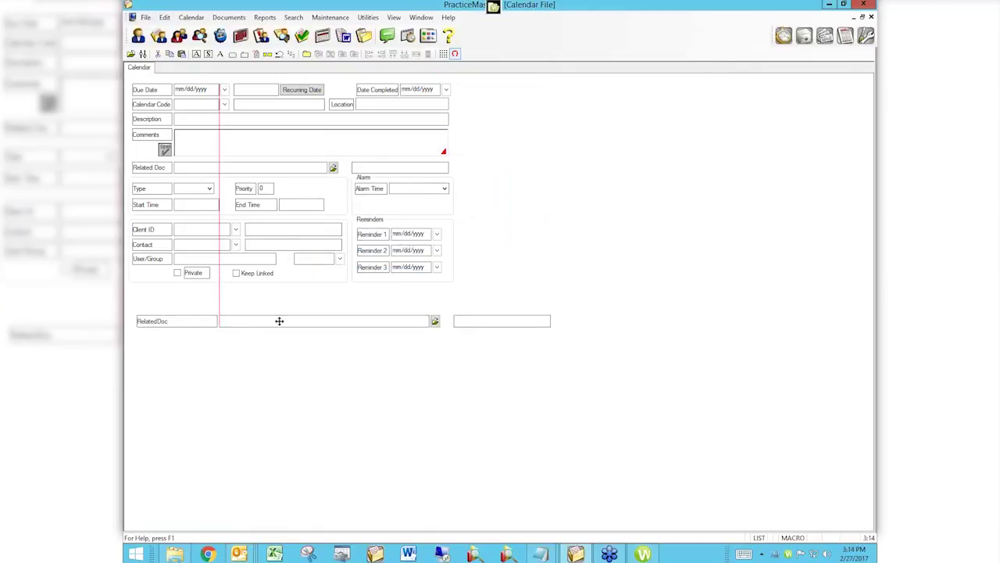
{"action": "left_click", "coordinate": [280, 321]}
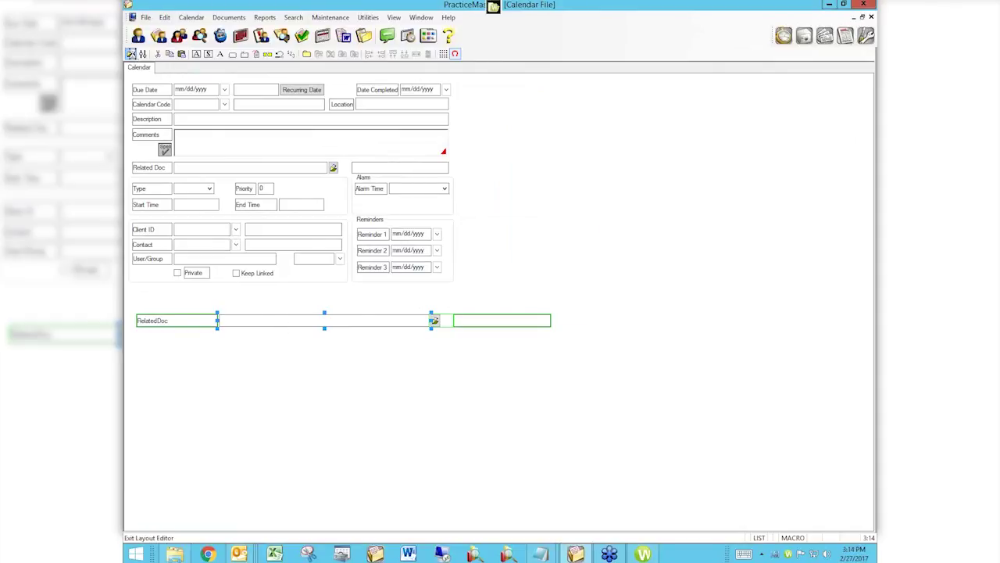
{"action": "left_click", "coordinate": [131, 53]}
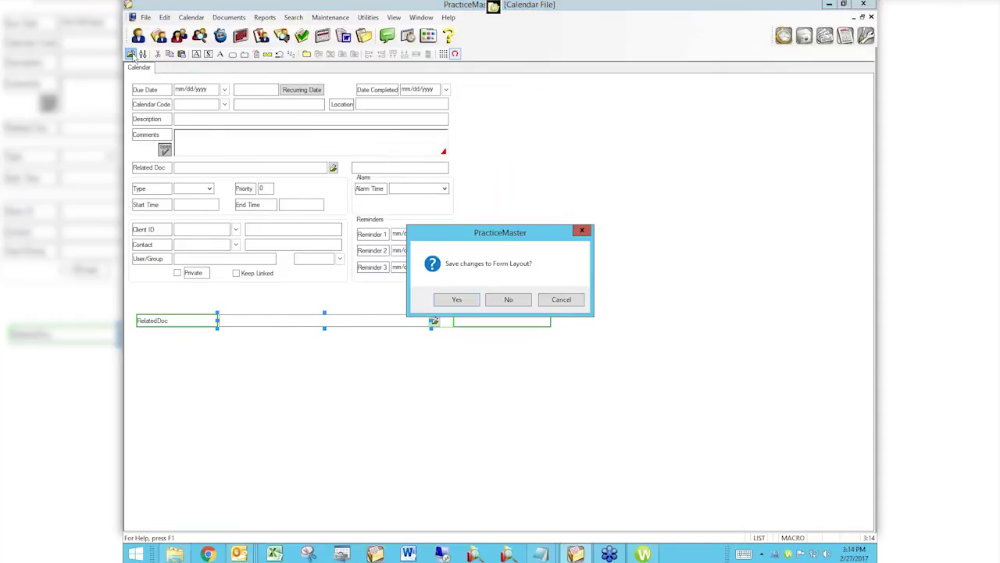
{"action": "left_click", "coordinate": [460, 301]}
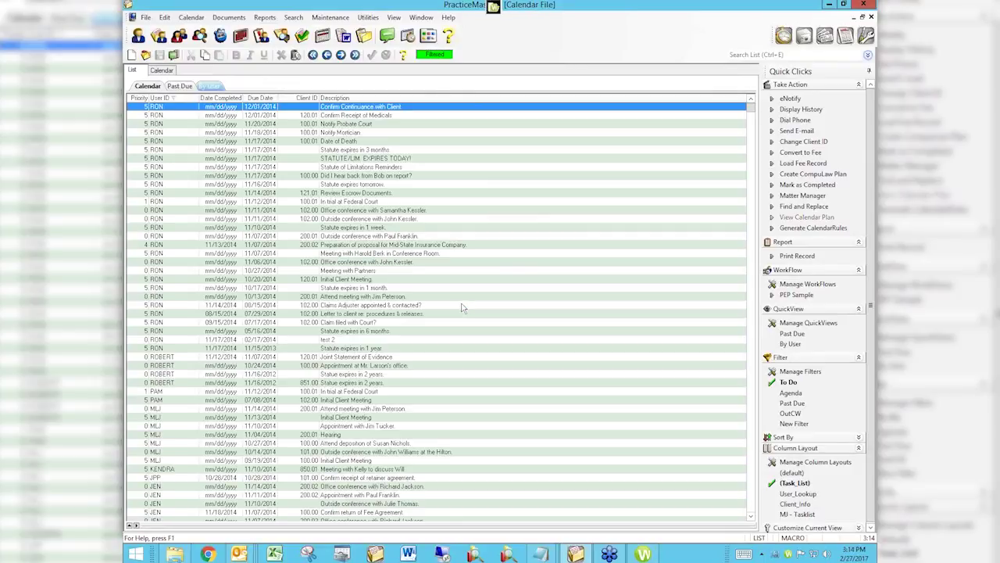
Open the 12/01/2014 'Confirm Continuance with Client' entry and focus its empty RelatedDoc field.
{"action": "double_click", "coordinate": [378, 108]}
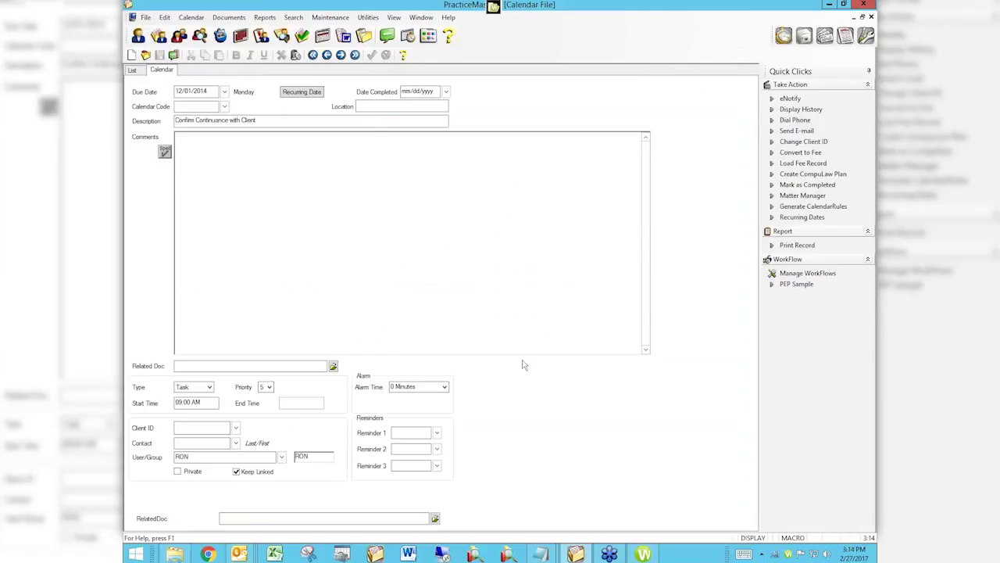
{"action": "left_click", "coordinate": [418, 513]}
{"action": "mouse_move", "coordinate": [644, 553]}
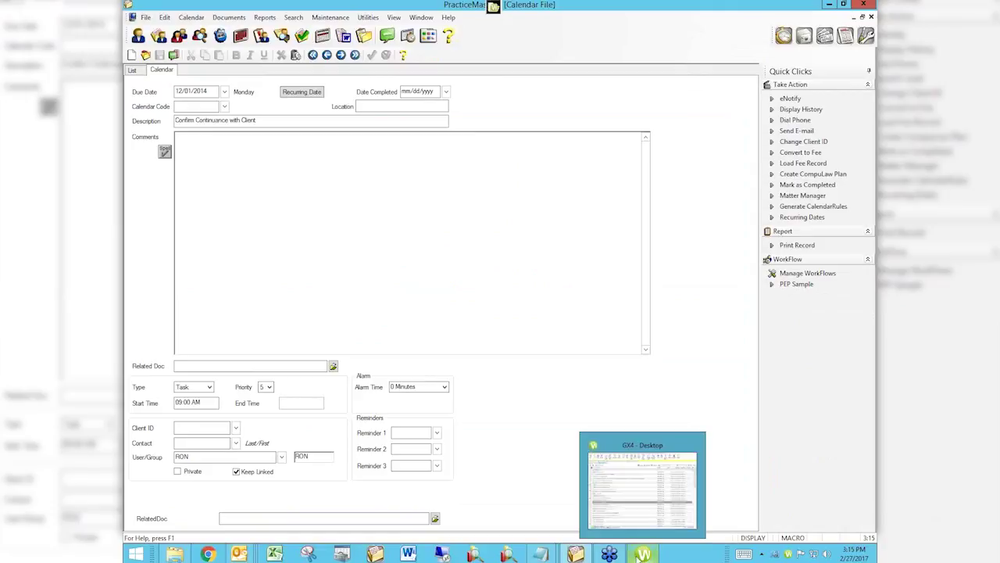
Paste X:\Email\00091977.MSG into RelatedDoc, then open and close the linked email to verify it.
{"action": "right_click", "coordinate": [440, 496]}
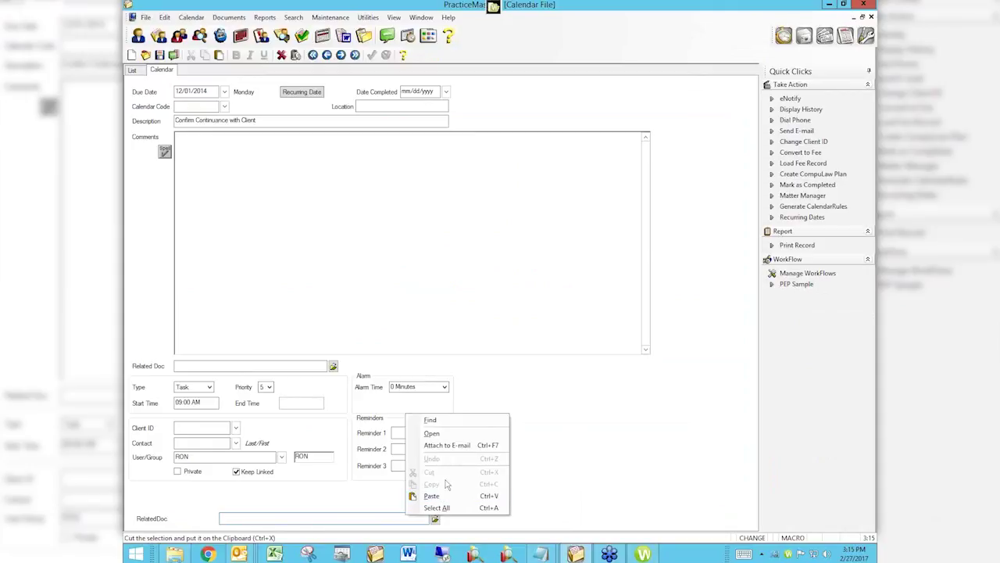
{"action": "left_click", "coordinate": [432, 496]}
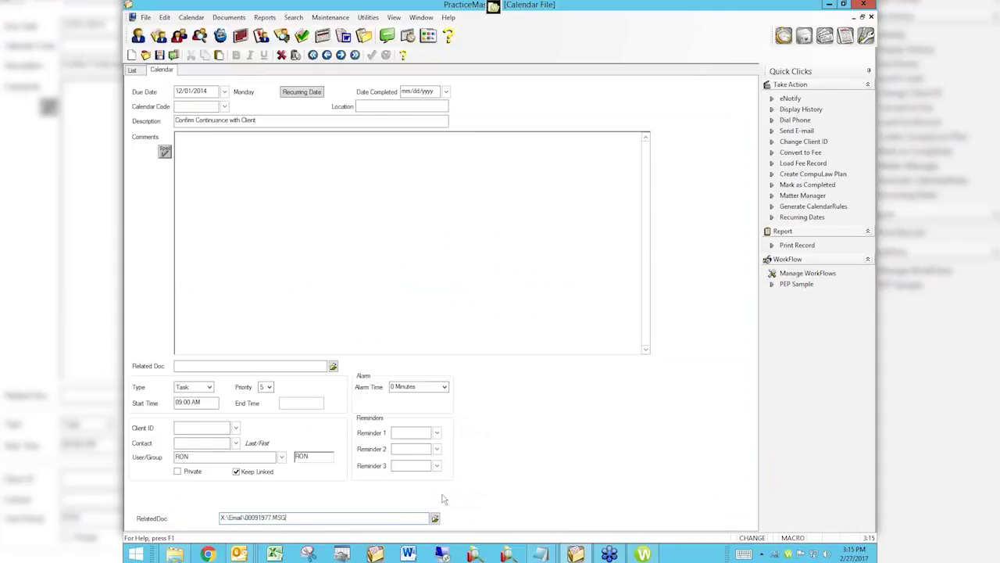
{"action": "key", "text": "Tab"}
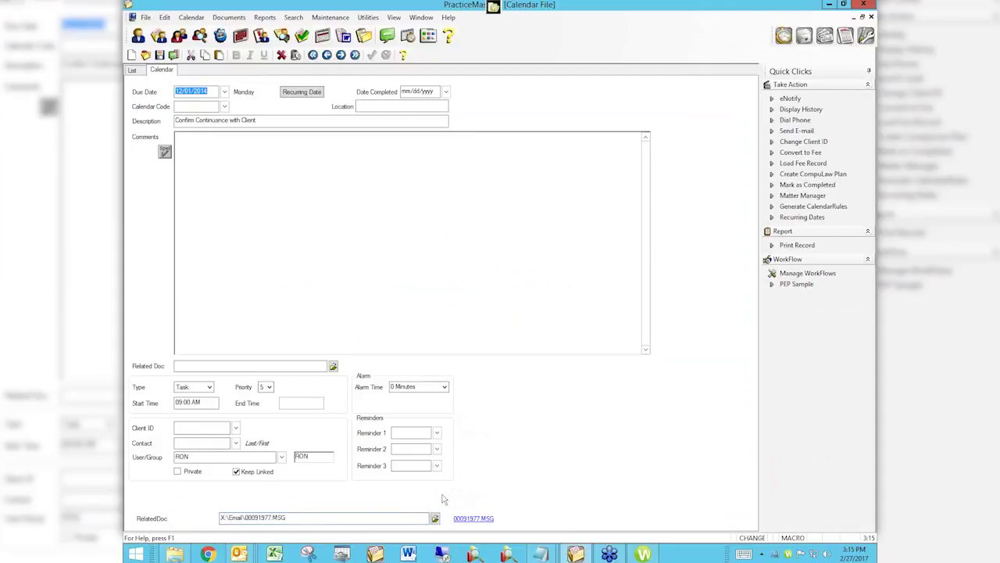
{"action": "left_click", "coordinate": [478, 519]}
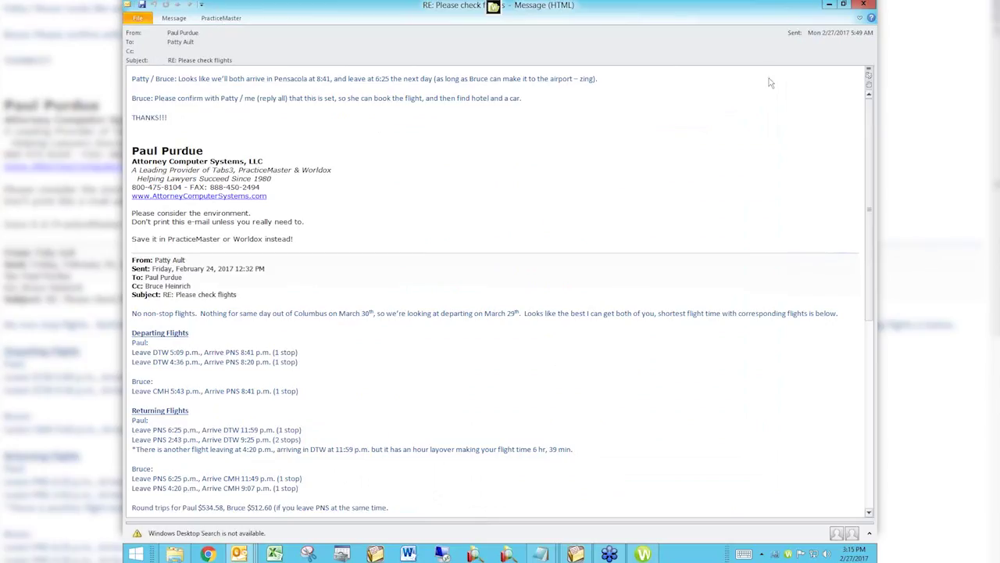
{"action": "left_click", "coordinate": [863, 4]}
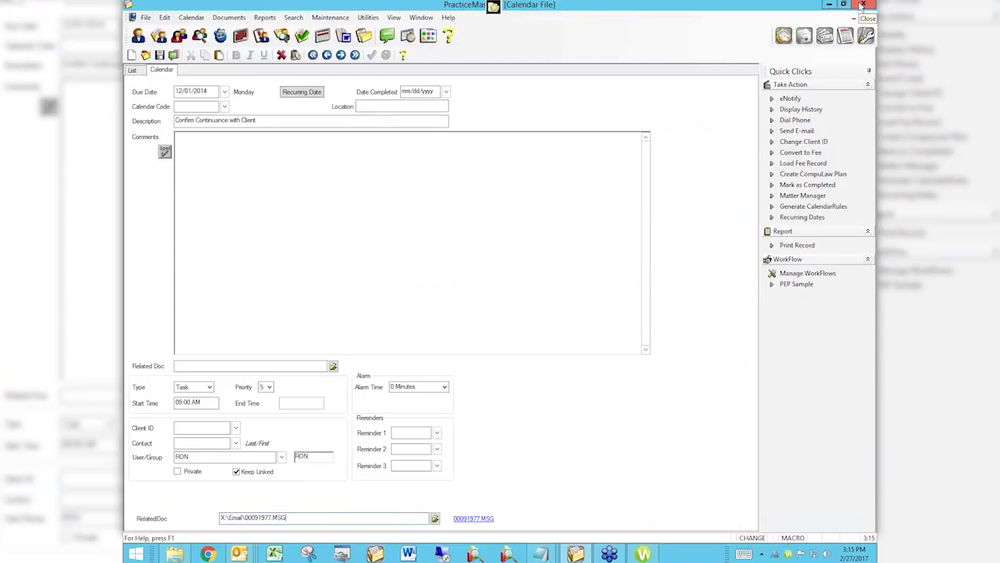
Select the RelatedDoc path text and switch over to the Worldox GX4 Favorite Files list.
{"action": "key", "text": "shift+Left"}
{"action": "key", "text": "shift+Left"}
{"action": "key", "text": "shift+Left"}
{"action": "key", "text": "shift+Left"}
{"action": "key", "text": "shift+Left"}
{"action": "key", "text": "shift+Left"}
{"action": "key", "text": "shift+Left"}
{"action": "key", "text": "shift+Left"}
{"action": "key", "text": "shift+Left"}
{"action": "key", "text": "shift+Left"}
{"action": "key", "text": "shift+Left"}
{"action": "key", "text": "shift+Left"}
{"action": "key", "text": "shift+Left"}
{"action": "key", "text": "shift+Left"}
{"action": "key", "text": "shift+Left"}
{"action": "key", "text": "shift+Left"}
{"action": "key", "text": "shift+Left"}
{"action": "key", "text": "shift+Left"}
{"action": "key", "text": "shift+Left"}
{"action": "key", "text": "shift+Left"}
{"action": "key", "text": "shift+Left"}
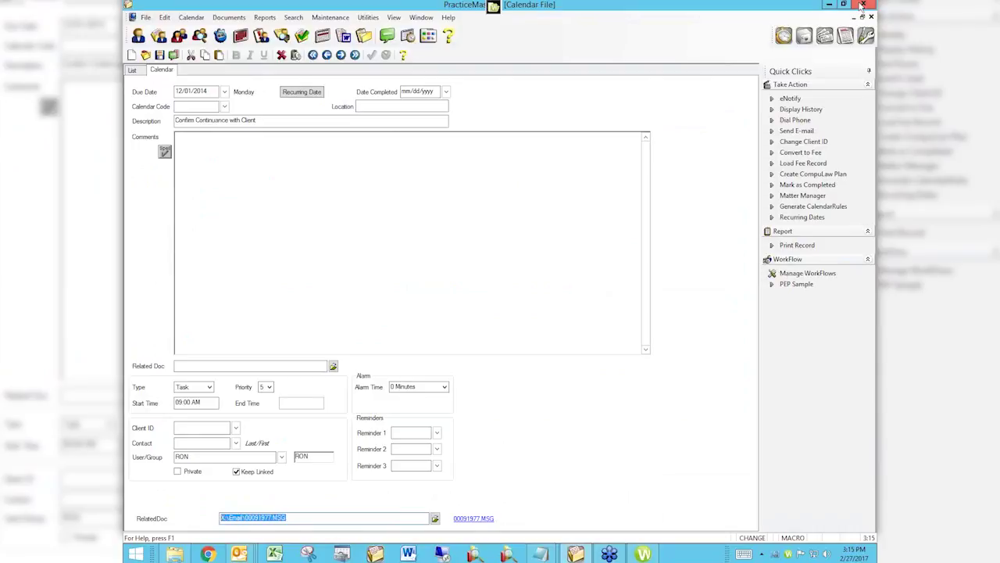
{"action": "left_click", "coordinate": [642, 553]}
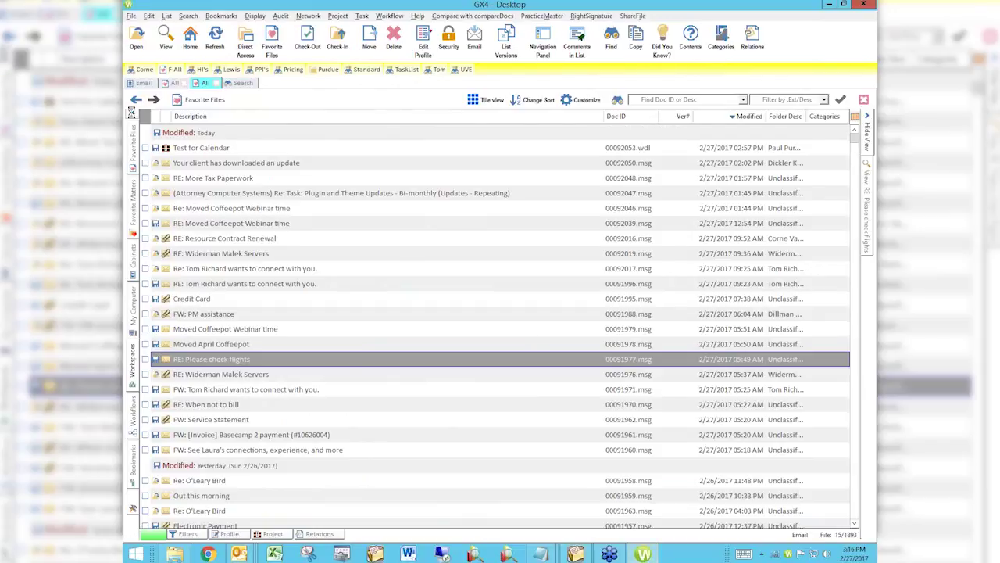
Expand the Workspaces tree and widen it so names like Test for Calendar read fully.
{"action": "left_click", "coordinate": [131, 112]}
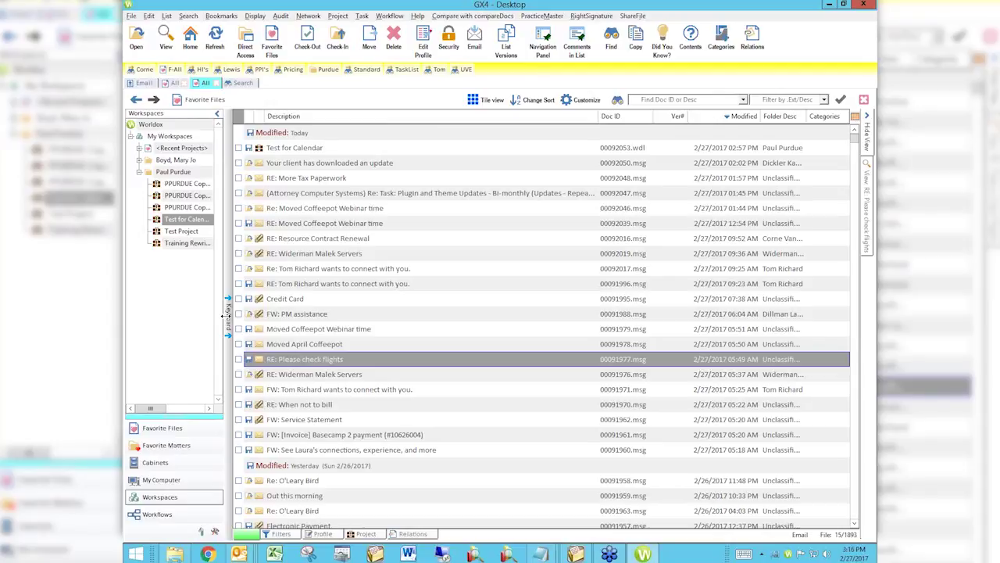
{"action": "left_click_drag", "start_coordinate": [227, 315], "coordinate": [291, 326]}
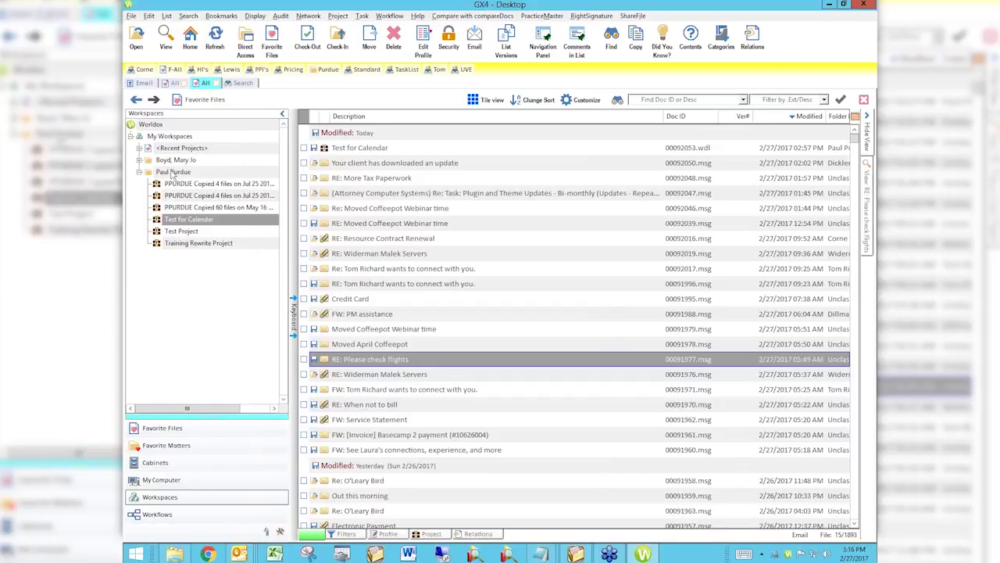
From the personal workspace's menu, create a project named 'ADA Larson Depo'.
{"action": "right_click", "coordinate": [172, 175]}
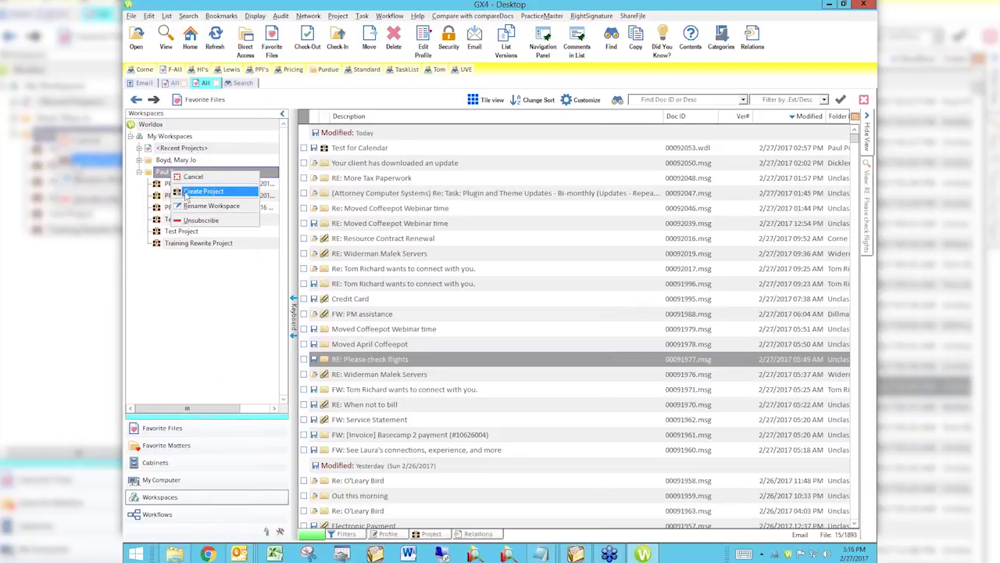
{"action": "left_click", "coordinate": [202, 192]}
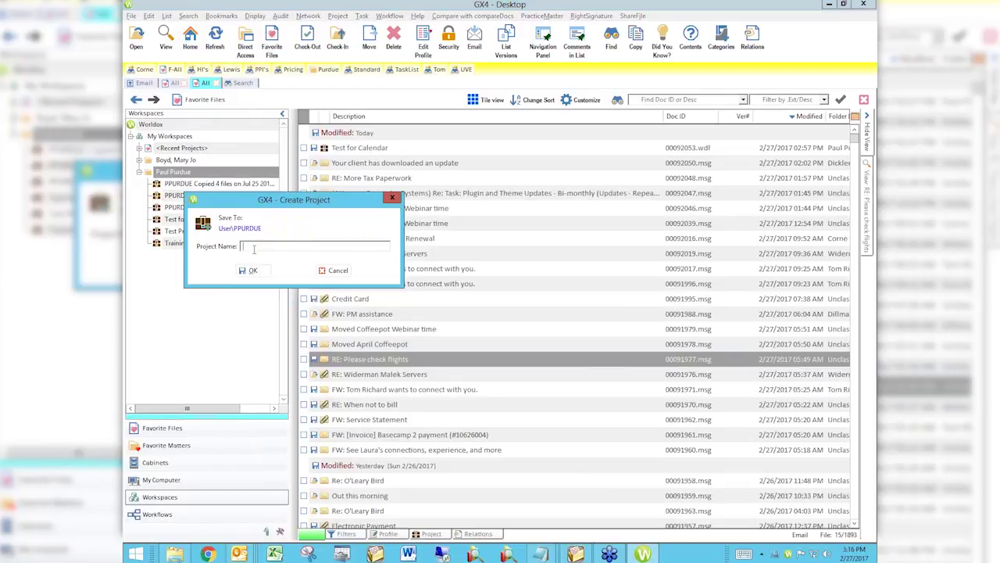
{"action": "type", "text": "ADA Larson Matter"}
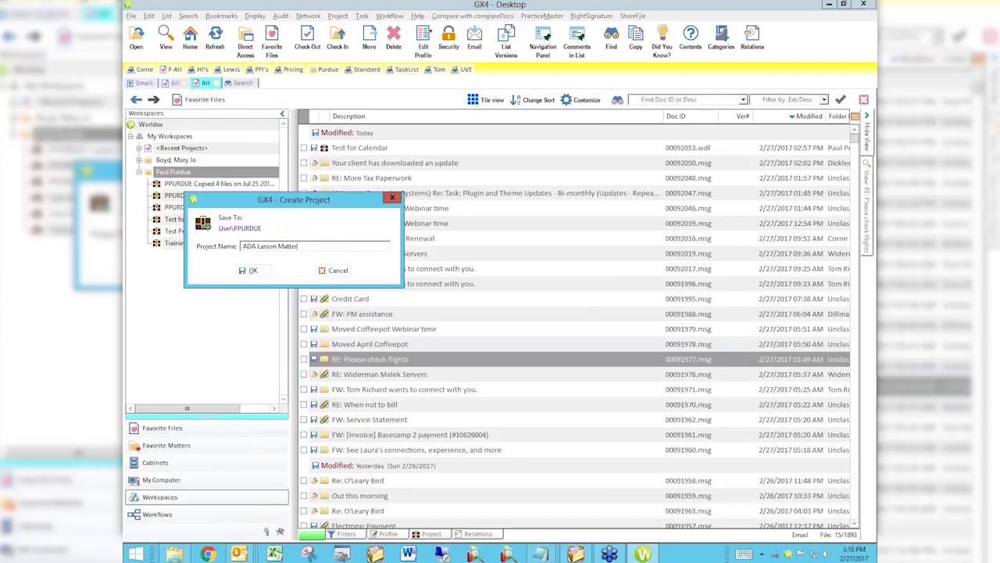
{"action": "key", "text": "BackSpace"}
{"action": "key", "text": "BackSpace"}
{"action": "key", "text": "BackSpace"}
{"action": "key", "text": "BackSpace"}
{"action": "key", "text": "BackSpace"}
{"action": "key", "text": "BackSpace"}
{"action": "type", "text": "Depo"}
{"action": "left_click", "coordinate": [253, 270]}
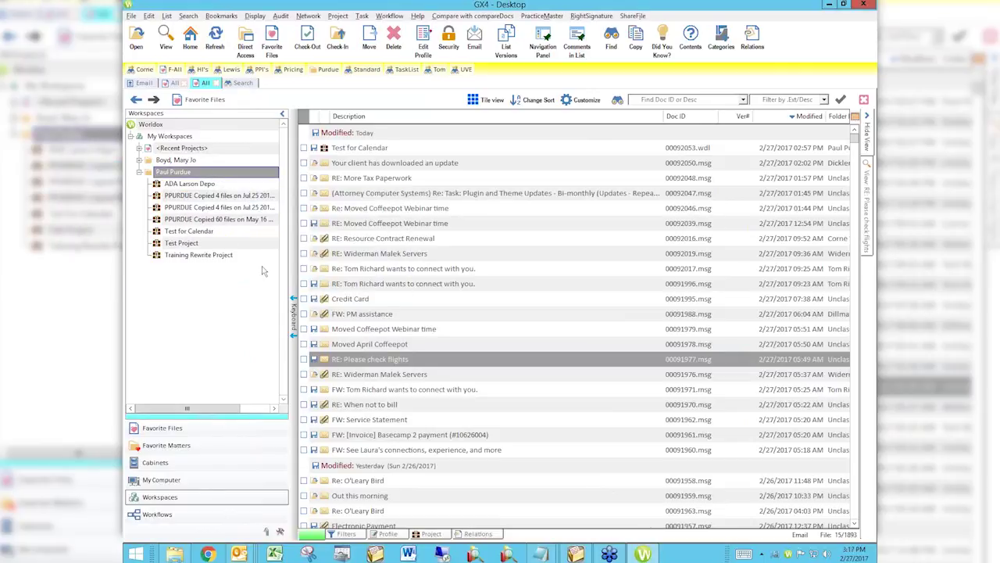
{"action": "left_click", "coordinate": [428, 253]}
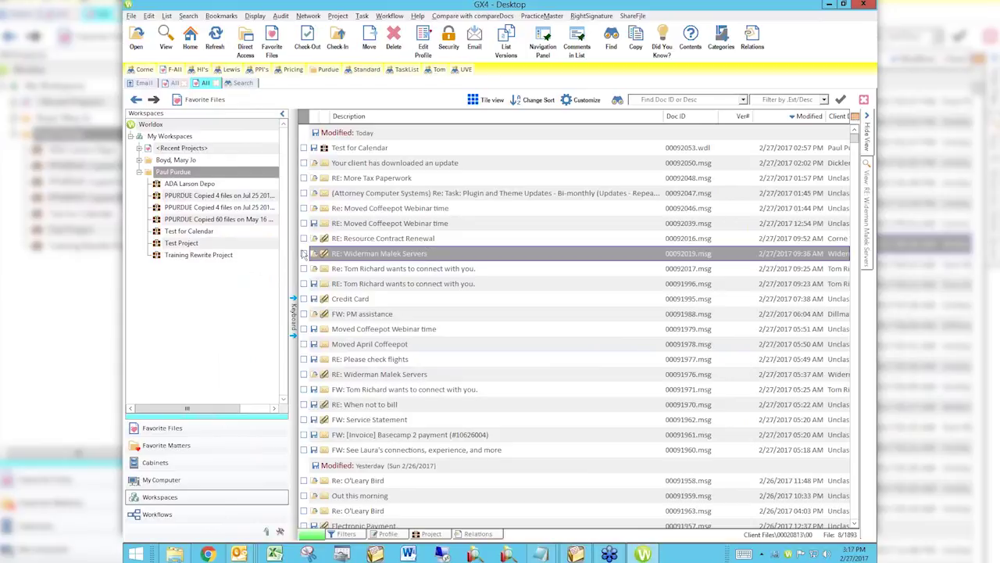
{"action": "left_click", "coordinate": [304, 253]}
{"action": "left_click", "coordinate": [304, 299]}
{"action": "left_click", "coordinate": [304, 344]}
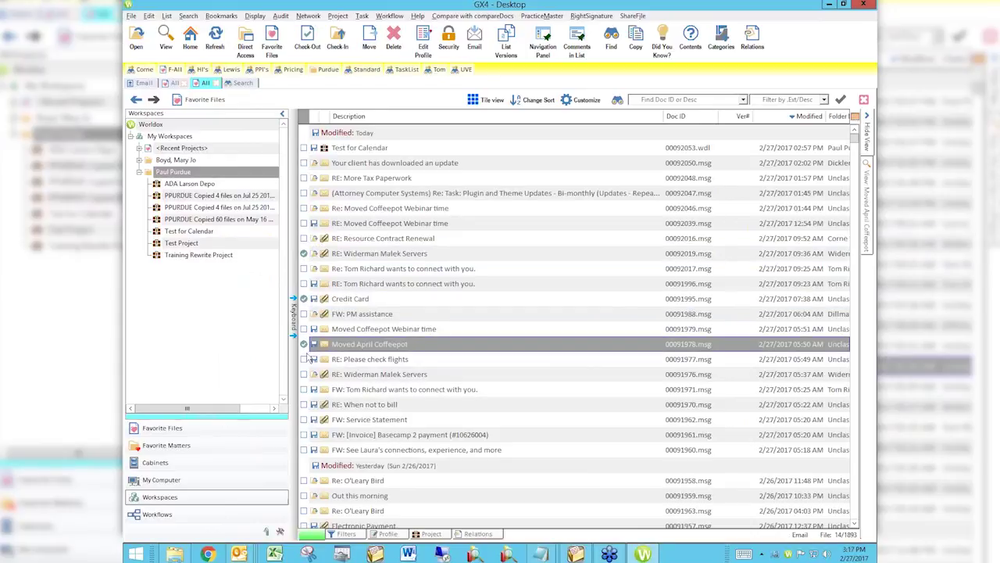
{"action": "left_click", "coordinate": [304, 374]}
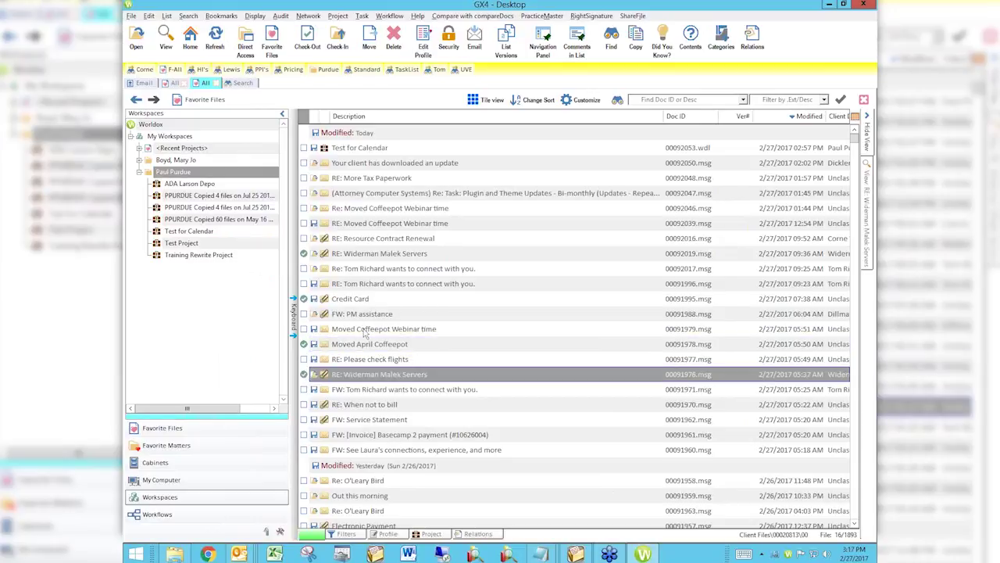
{"action": "left_click", "coordinate": [397, 255]}
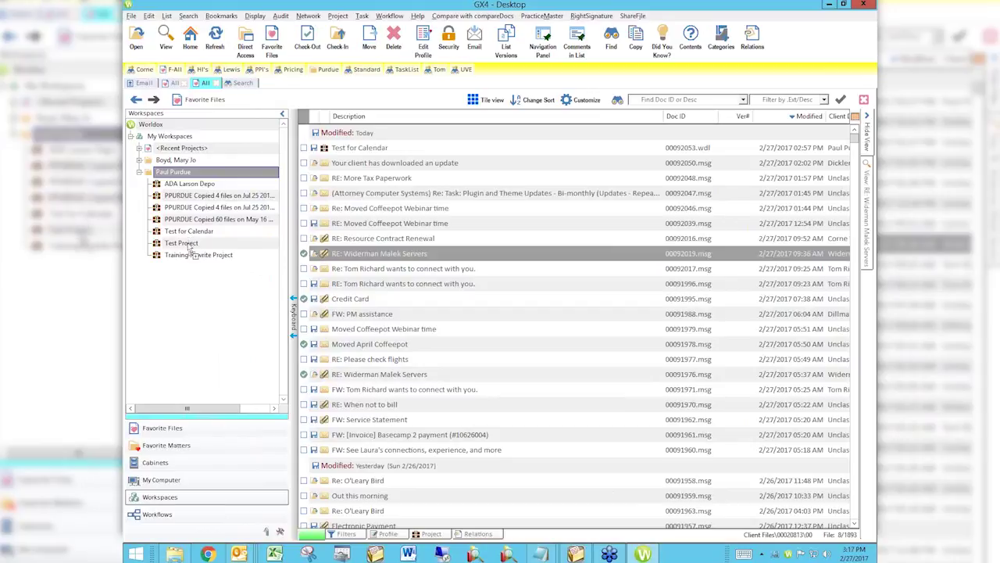
{"action": "left_click_drag", "start_coordinate": [189, 248], "coordinate": [350, 260]}
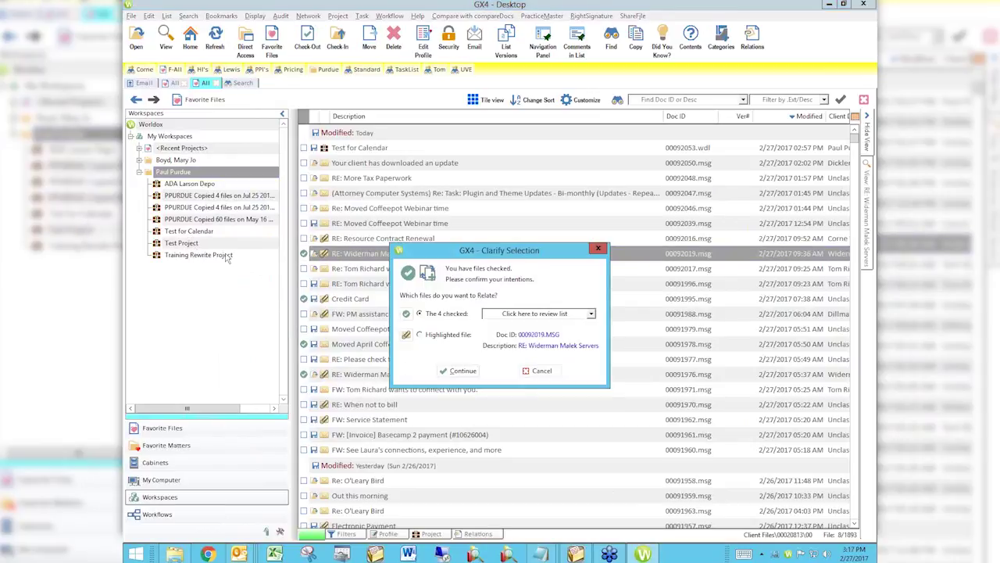
{"action": "left_click", "coordinate": [459, 372]}
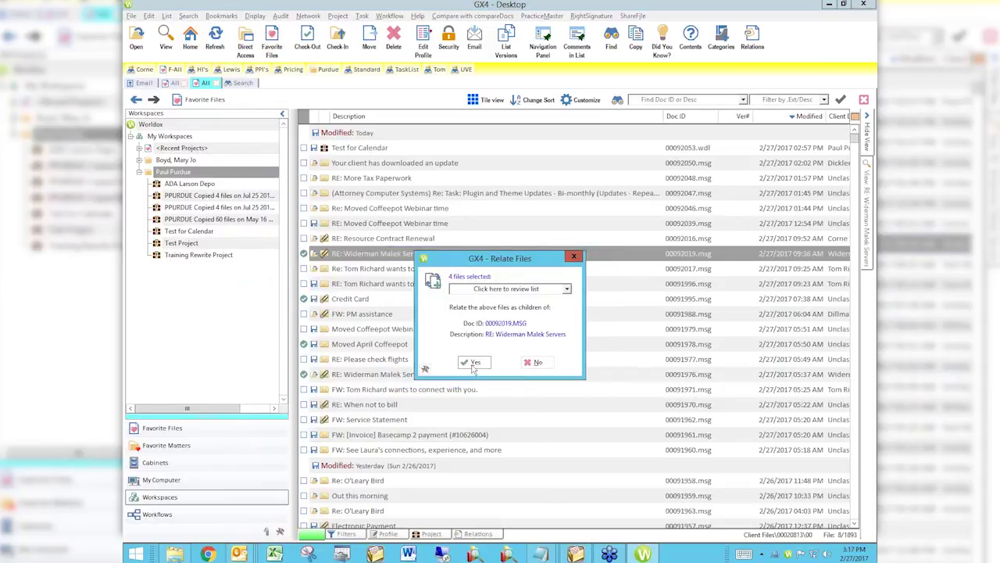
{"action": "left_click", "coordinate": [536, 364]}
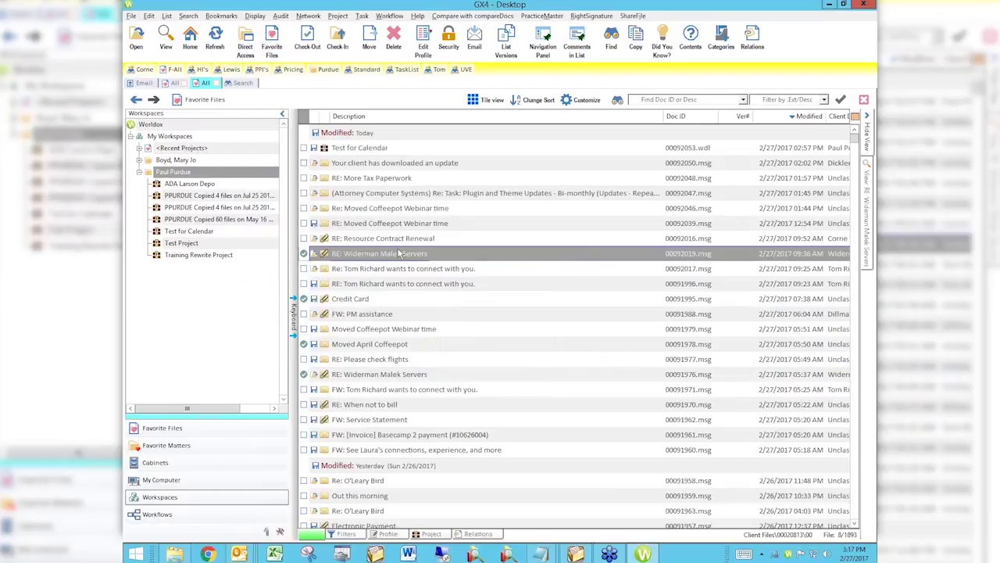
{"action": "left_click_drag", "start_coordinate": [209, 246], "coordinate": [210, 243]}
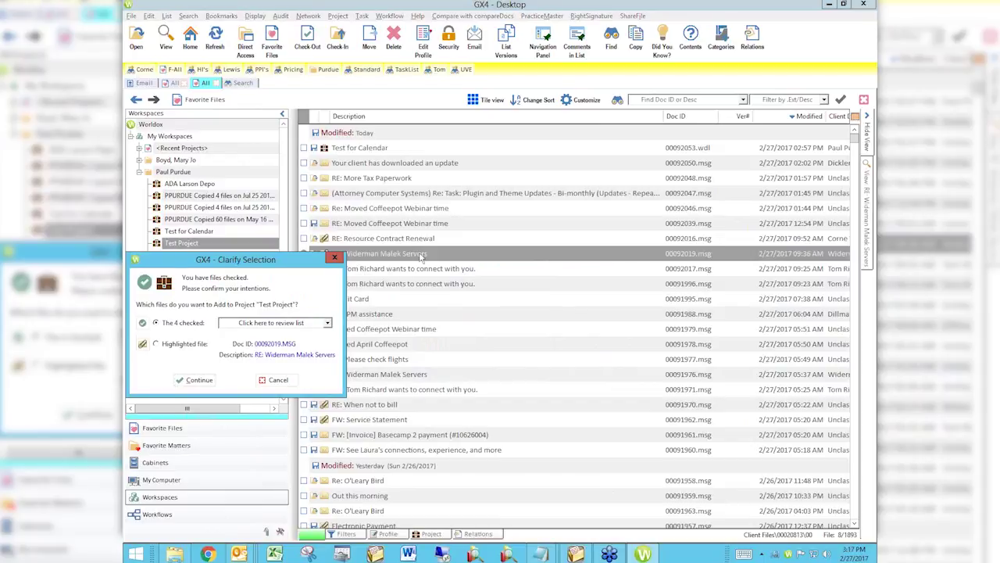
{"action": "left_click", "coordinate": [278, 380]}
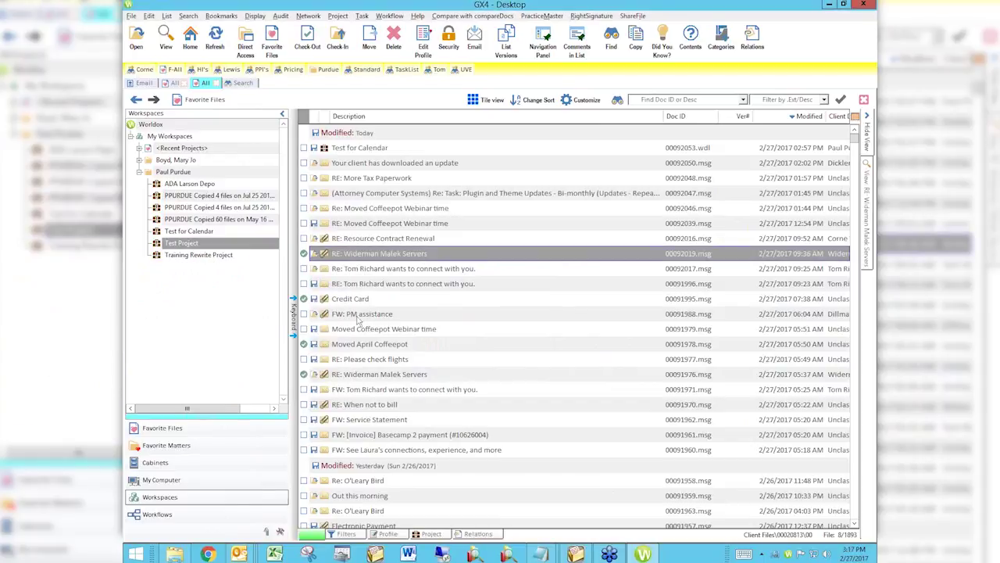
{"action": "left_click_drag", "start_coordinate": [426, 256], "coordinate": [356, 263]}
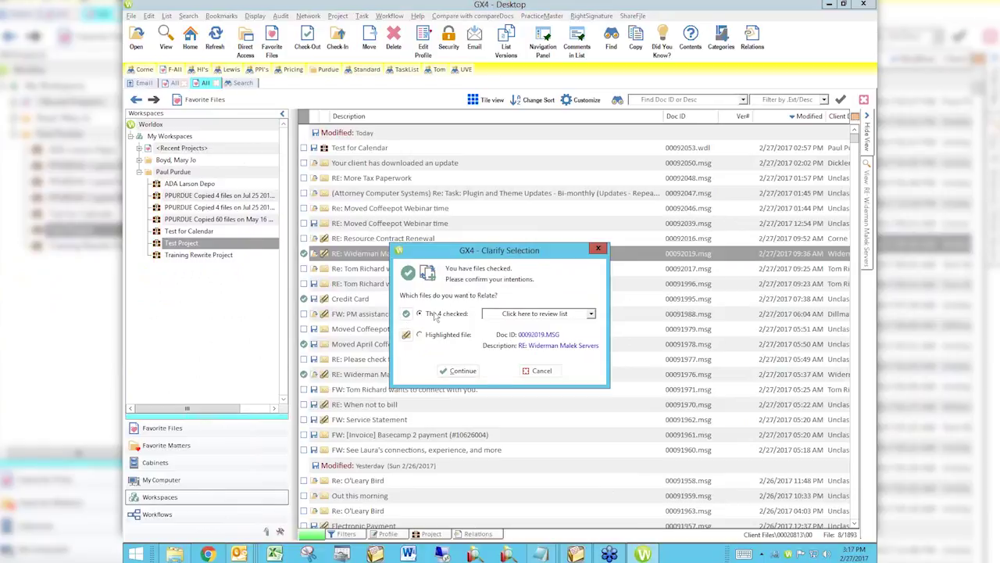
{"action": "left_click", "coordinate": [539, 371]}
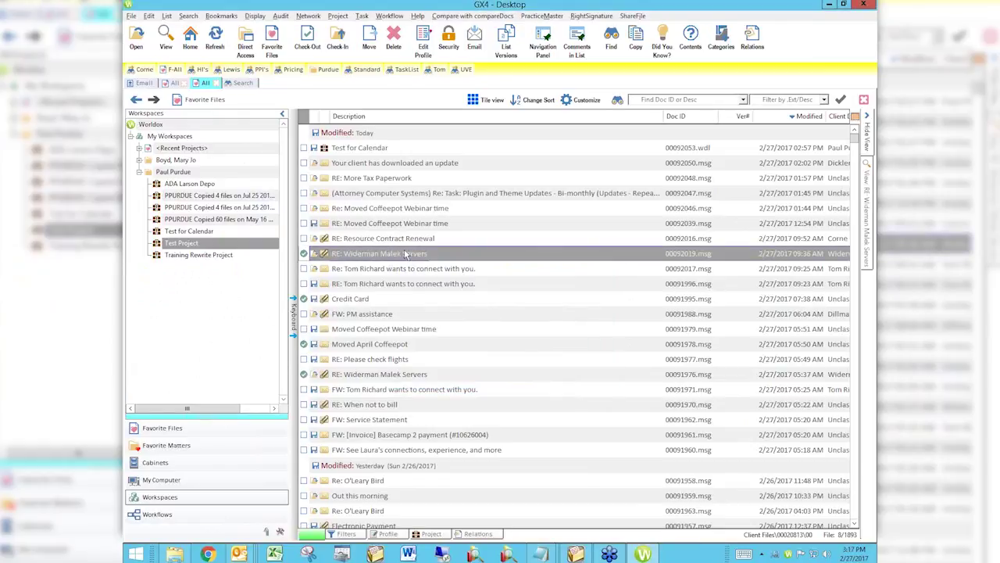
Untag all files in the Worldox document list.
{"action": "right_click", "coordinate": [304, 254]}
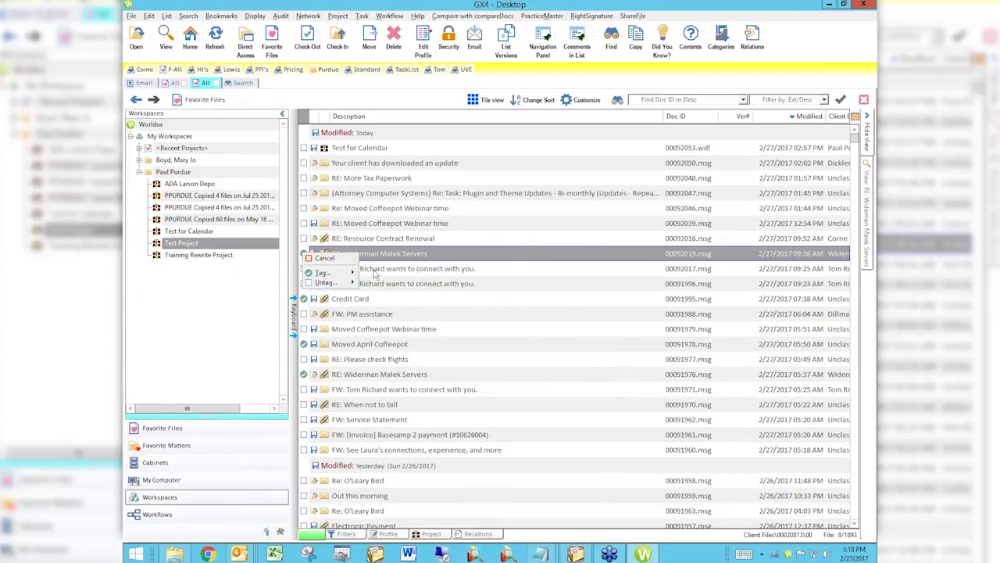
{"action": "mouse_move", "coordinate": [344, 284]}
{"action": "left_click", "coordinate": [370, 283]}
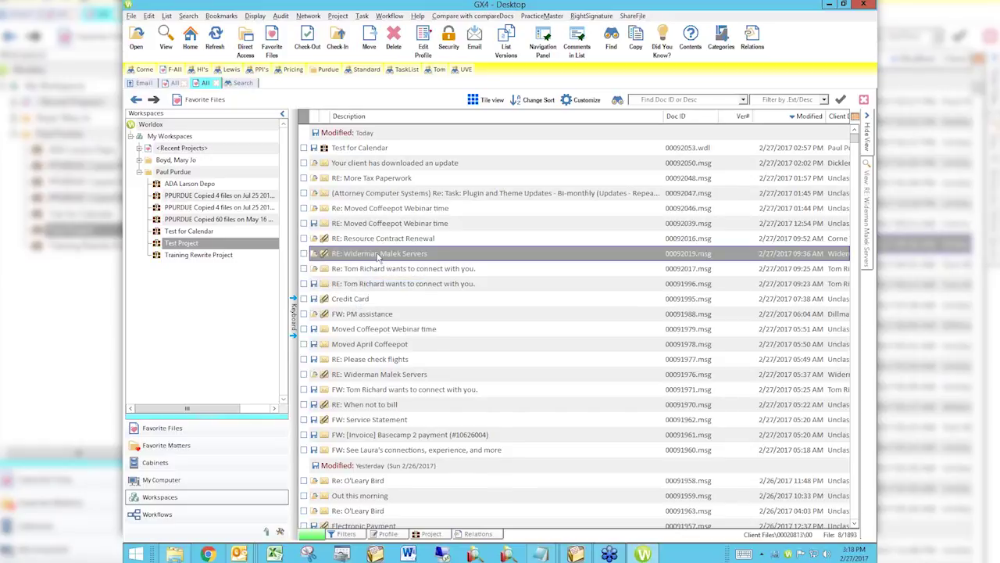
{"action": "left_click_drag", "start_coordinate": [379, 258], "coordinate": [196, 189]}
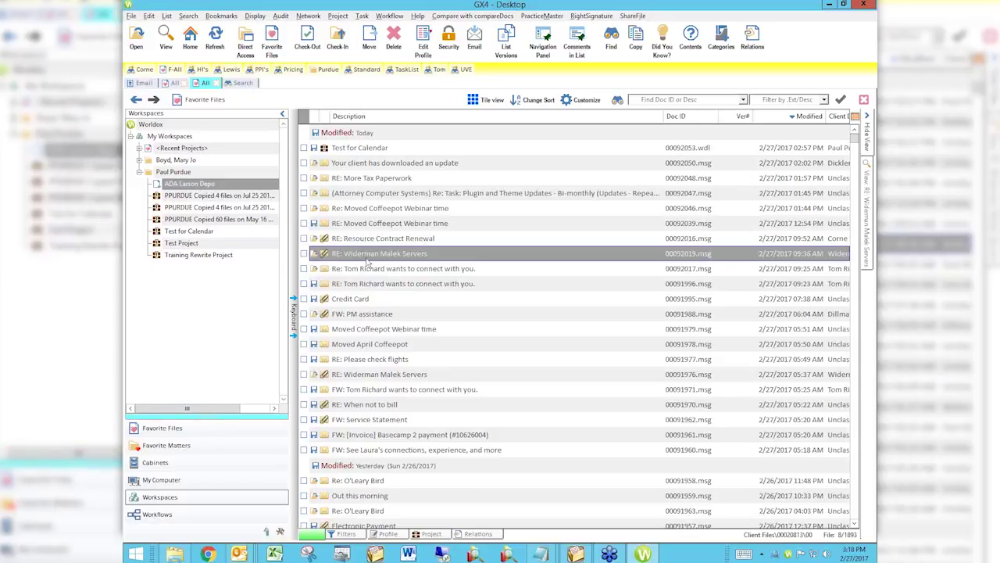
{"action": "left_click", "coordinate": [359, 286]}
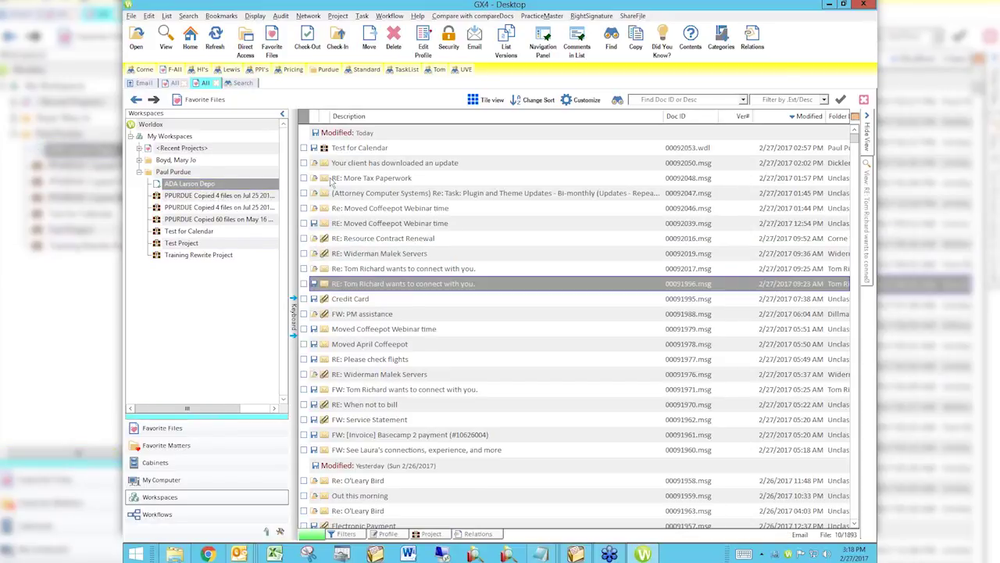
{"action": "left_click", "coordinate": [363, 178]}
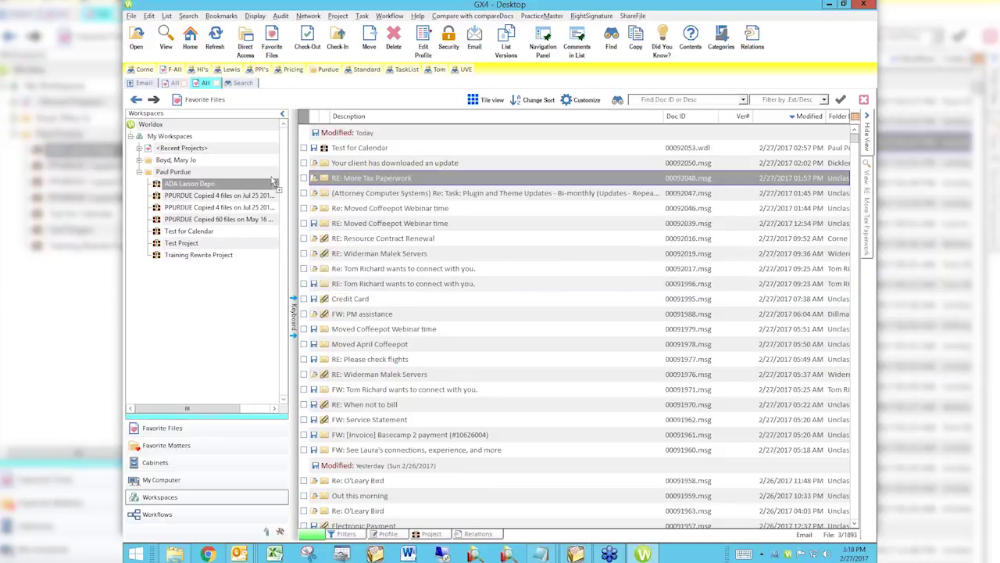
{"action": "left_click", "coordinate": [224, 185]}
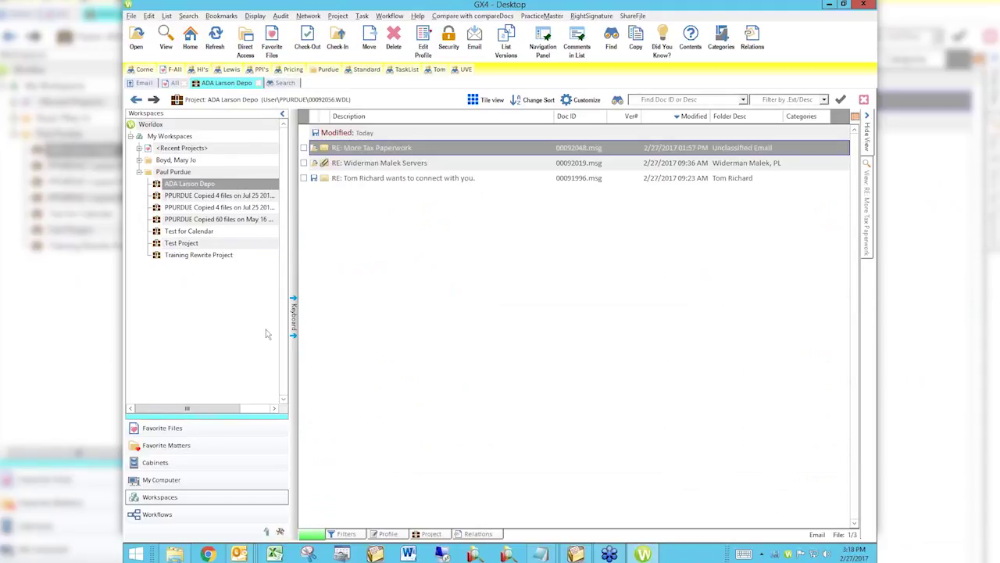
{"action": "left_click", "coordinate": [252, 43]}
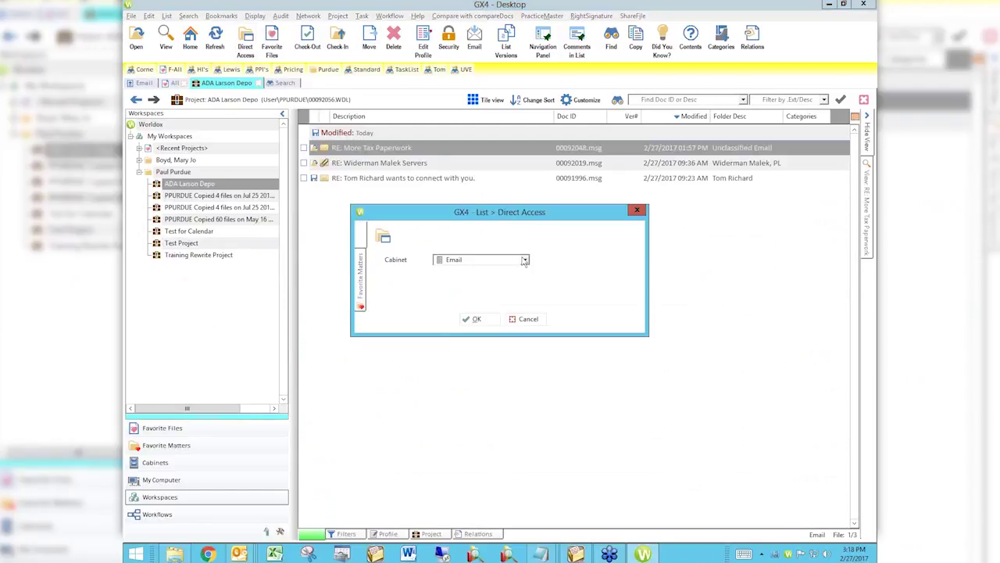
{"action": "left_click", "coordinate": [524, 260]}
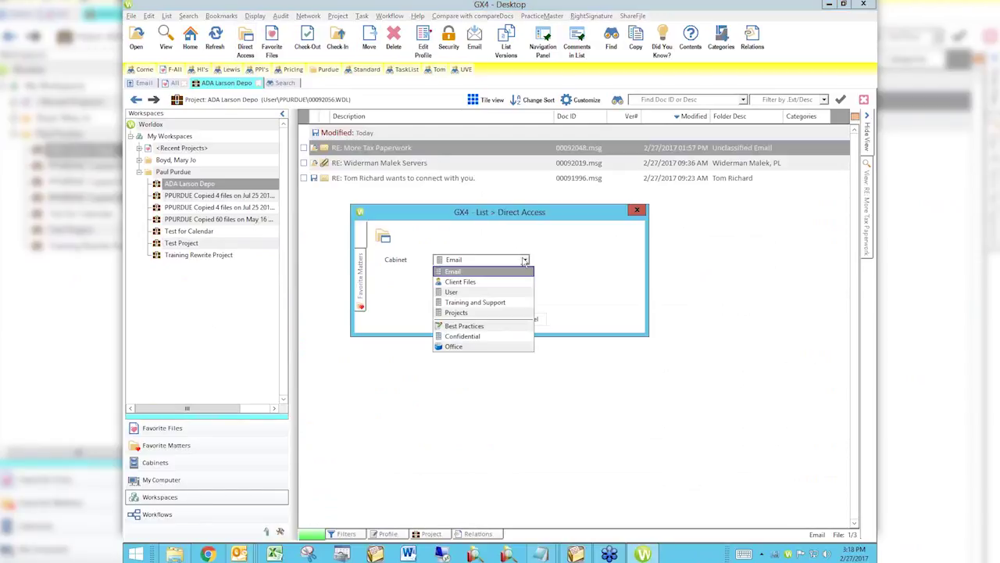
{"action": "left_click", "coordinate": [480, 292]}
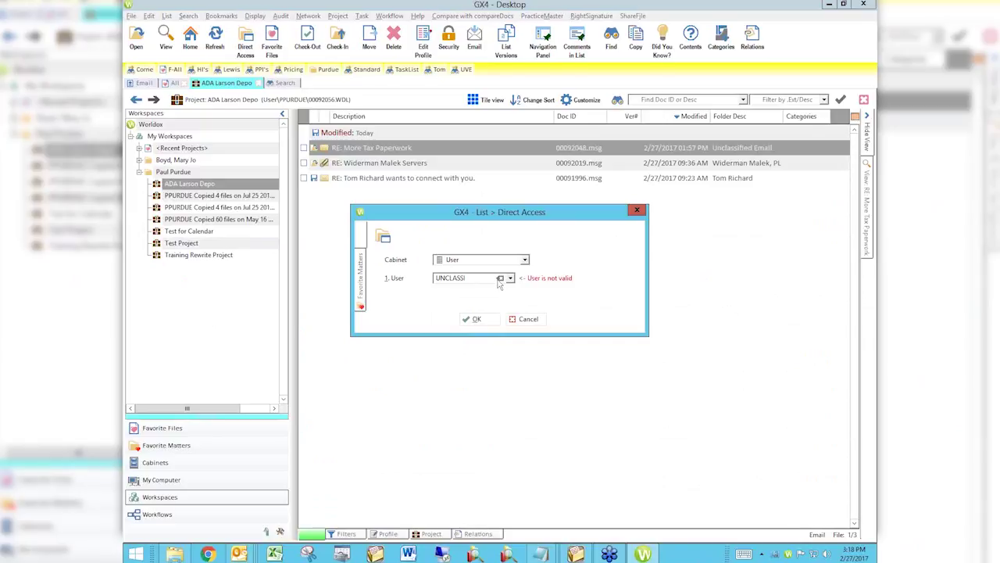
{"action": "left_click", "coordinate": [501, 279]}
{"action": "left_click", "coordinate": [474, 319]}
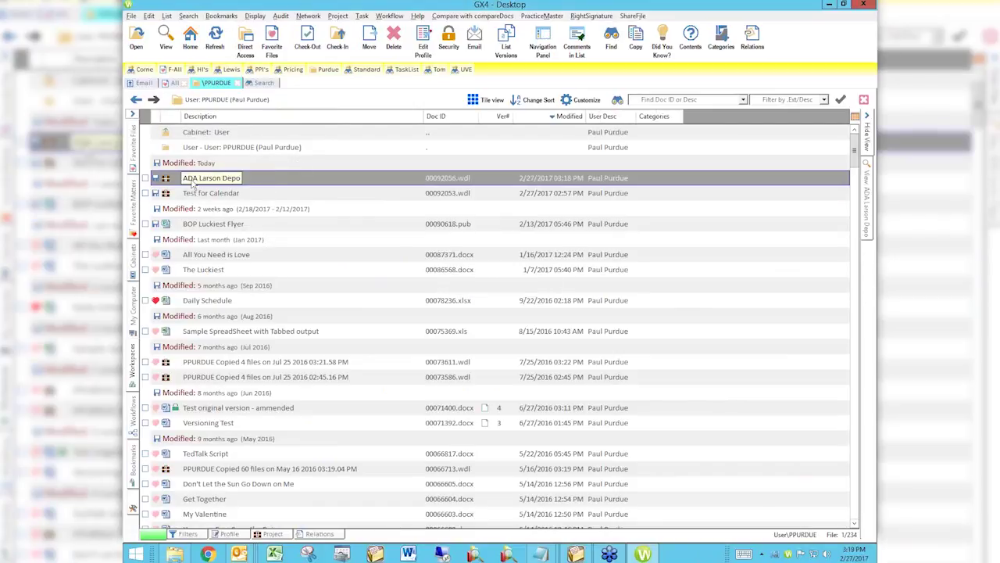
{"action": "right_click", "coordinate": [192, 182]}
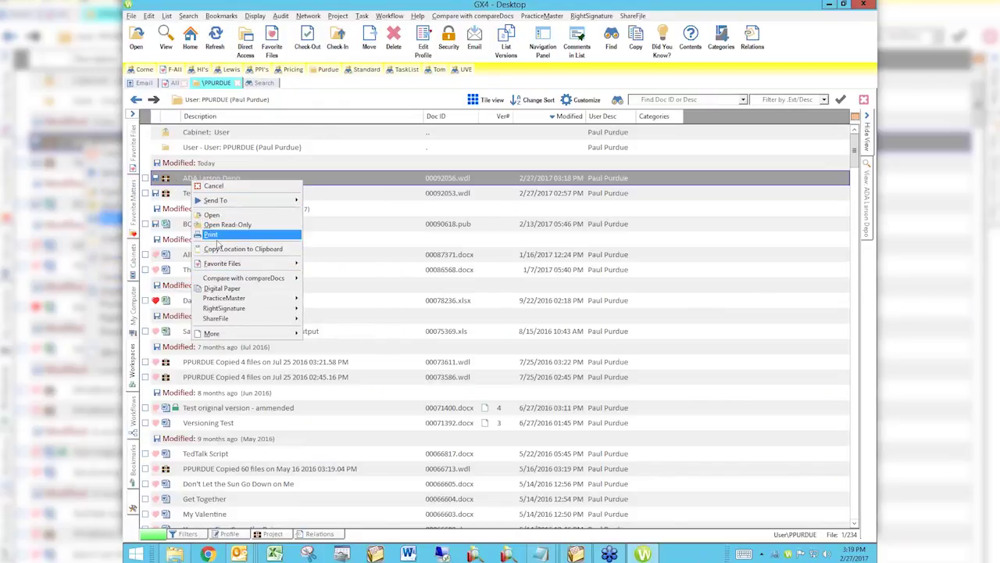
{"action": "left_click", "coordinate": [218, 249]}
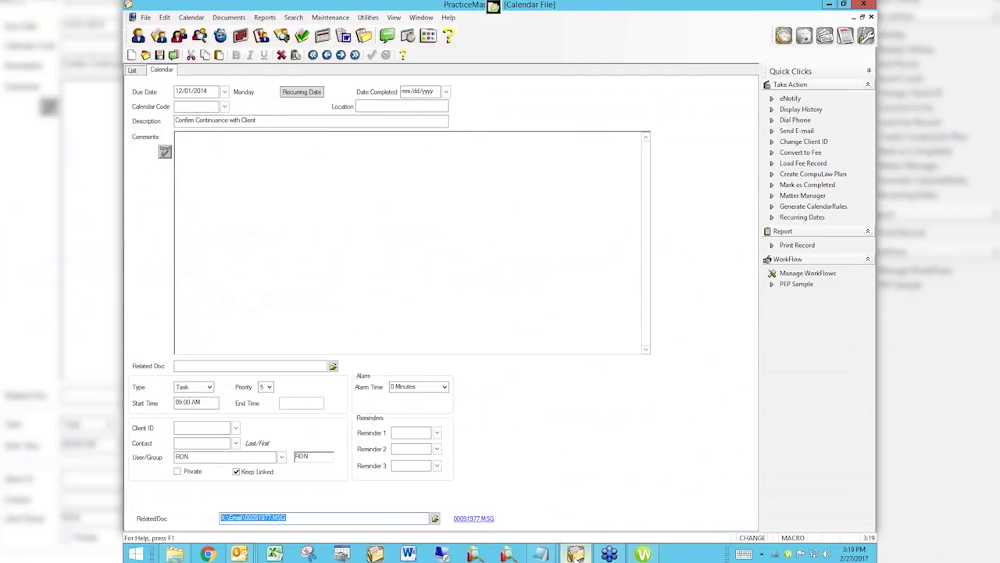
Replace RelatedDoc with the copied ADA Larson Depo location (00092056.WDL) and open the project via the link.
{"action": "key", "text": "ctrl+v"}
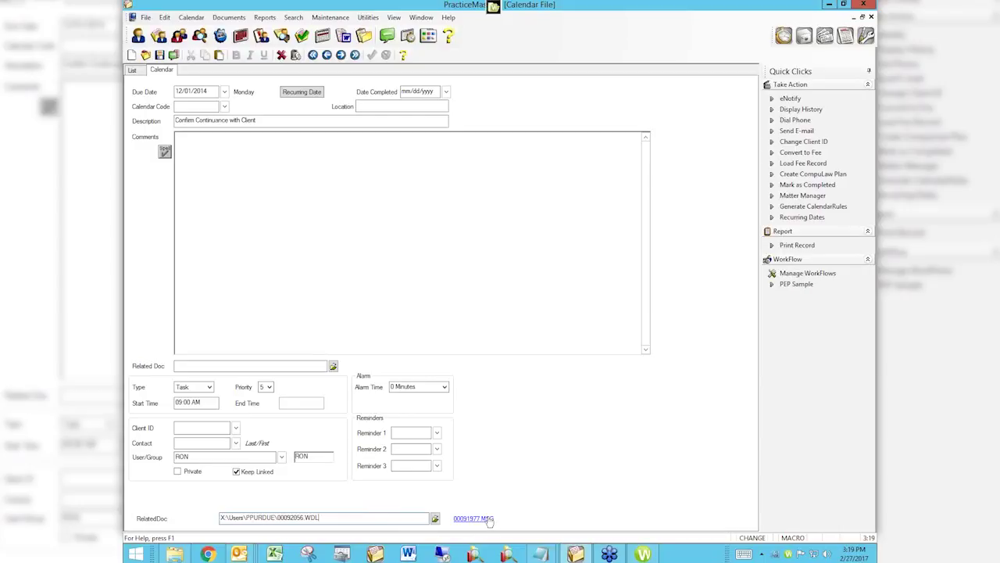
{"action": "left_click", "coordinate": [489, 519]}
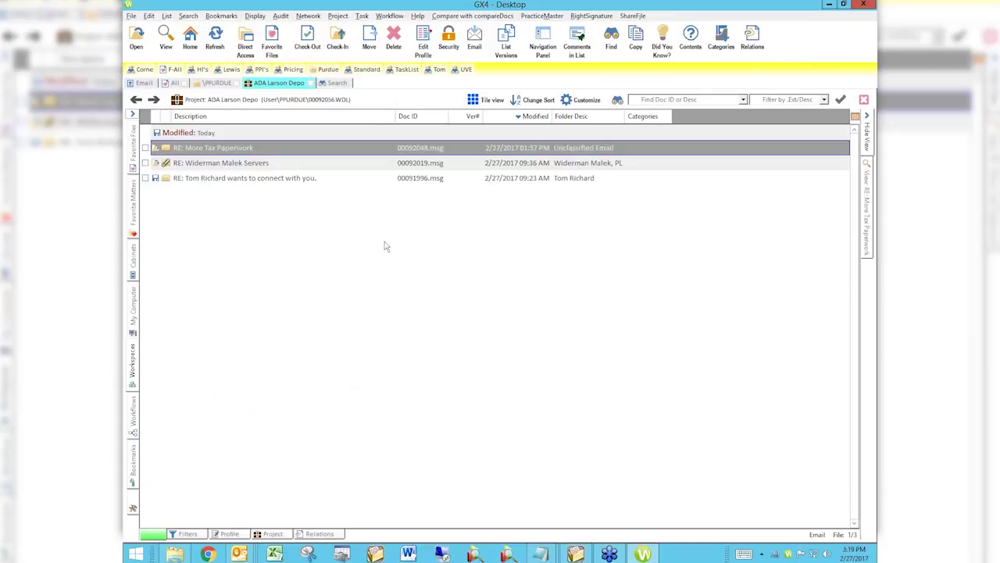
Return to the PracticeMaster calendar record and select its existing Description text for replacement.
{"action": "left_click", "coordinate": [576, 554]}
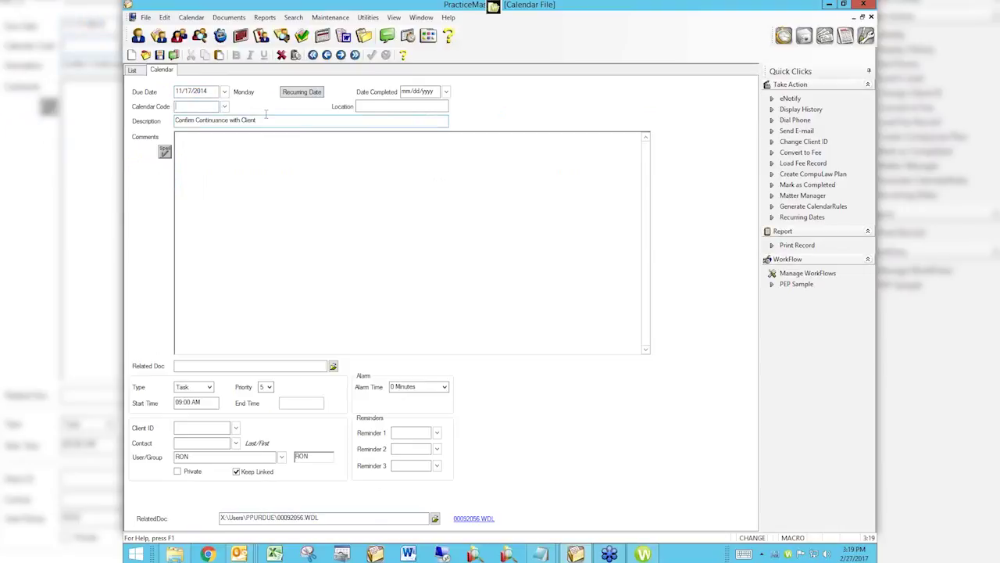
{"action": "left_click_drag", "start_coordinate": [248, 123], "coordinate": [142, 128]}
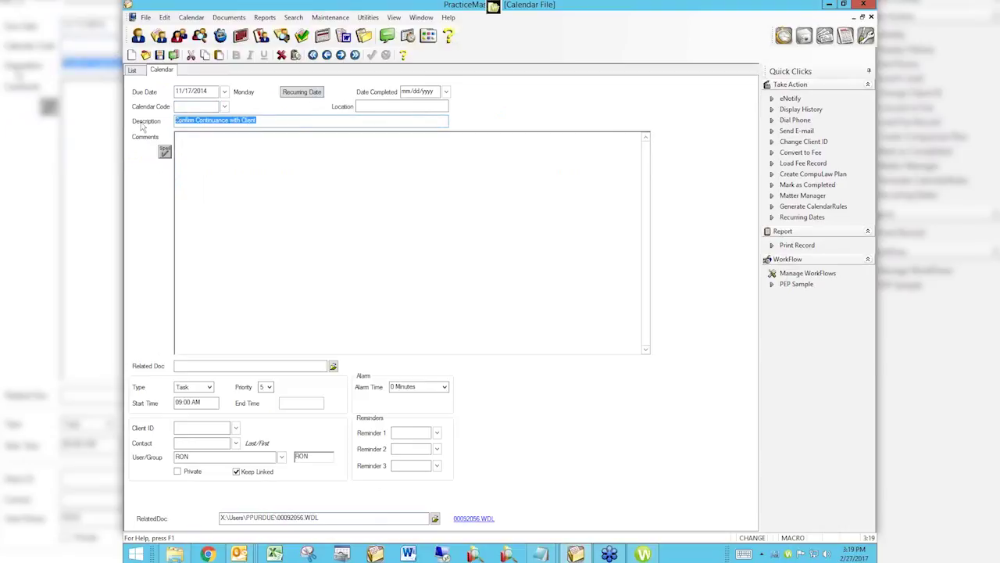
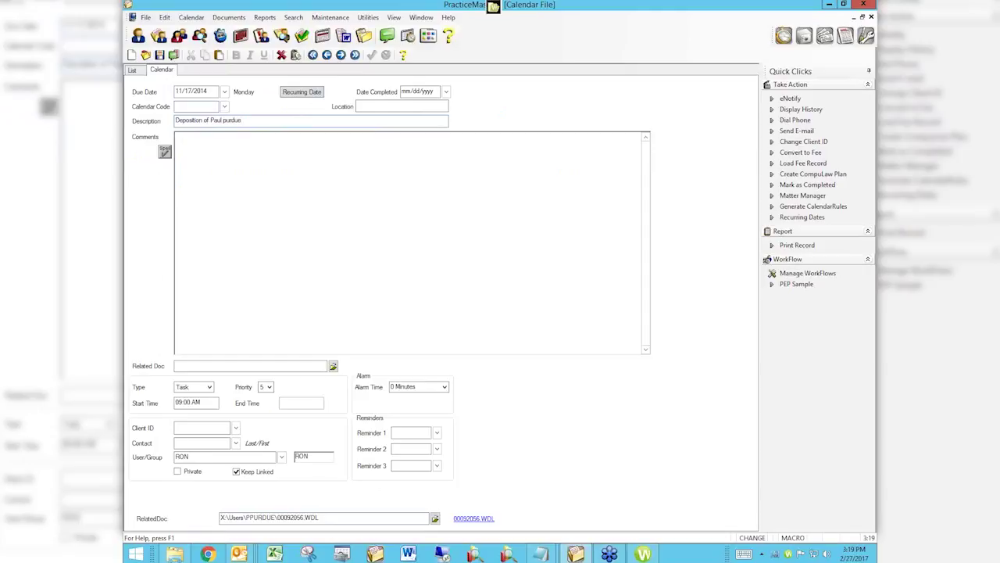
Enter a deposition description naming the deponent, make the entry an Event ending at 12:00 PM.
{"action": "left_click", "coordinate": [201, 427]}
{"action": "left_click", "coordinate": [201, 386]}
{"action": "left_click", "coordinate": [202, 398]}
{"action": "key", "text": "Tab"}
{"action": "key", "text": "Tab"}
{"action": "type", "text": "12"}
{"action": "key", "text": "Tab"}
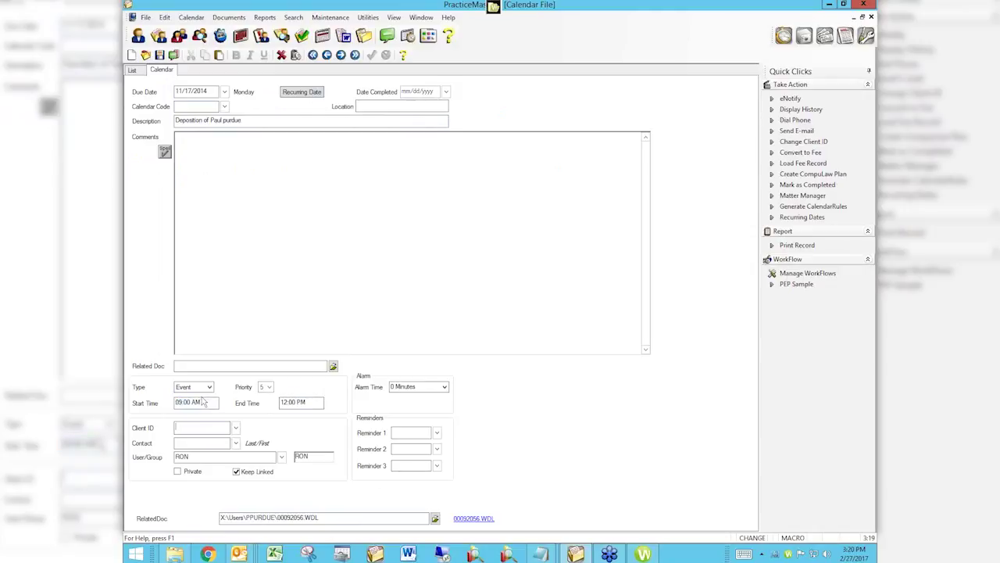
Save the event despite schedule conflicts, dismiss the alarm, and return to the calendar list.
{"action": "key", "text": "ctrl+s"}
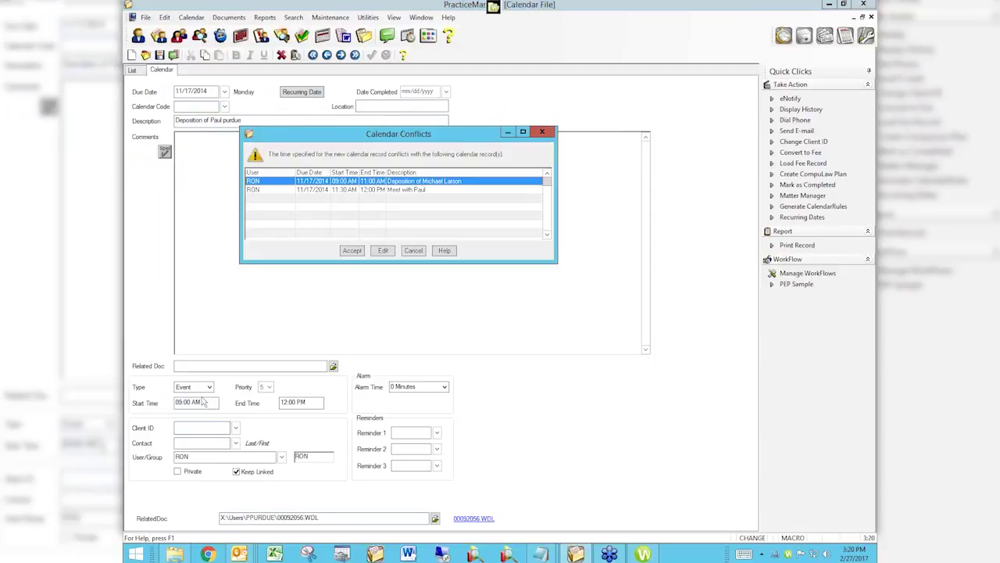
{"action": "left_click", "coordinate": [352, 251]}
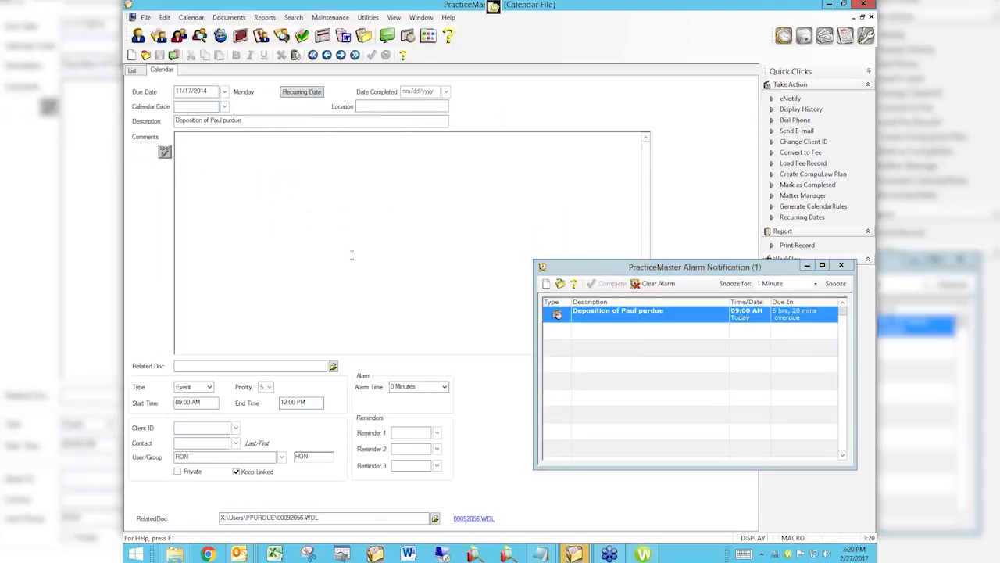
{"action": "key", "text": "Escape"}
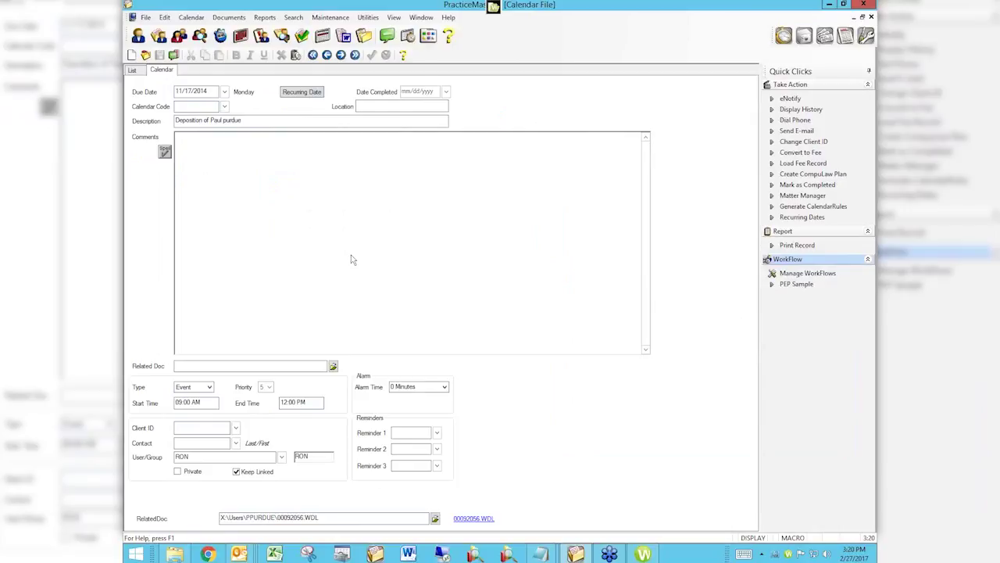
{"action": "left_click", "coordinate": [136, 71]}
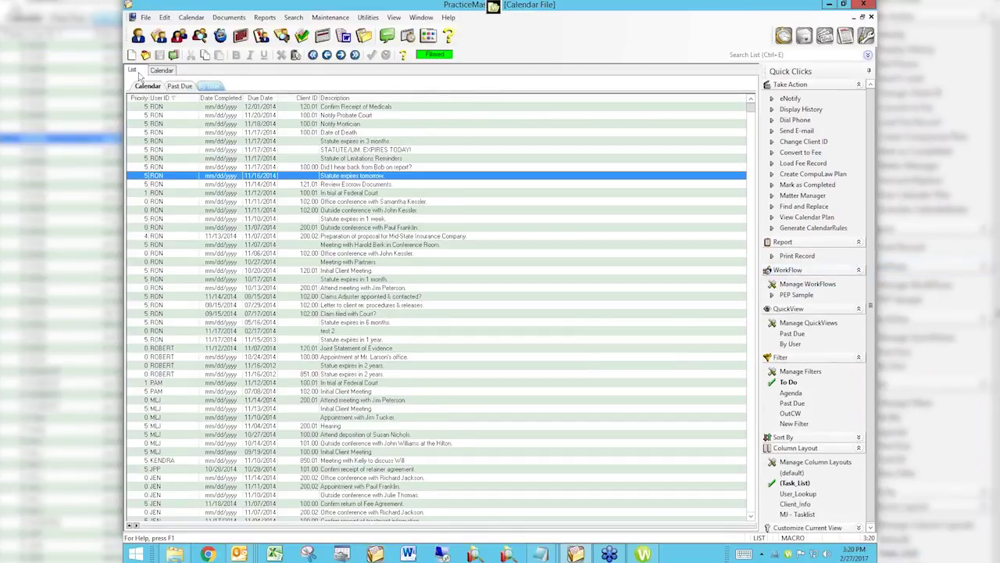
Show the weekly calendar for the week of November 17, then bring Worldox GX4 forward.
{"action": "left_click", "coordinate": [323, 36]}
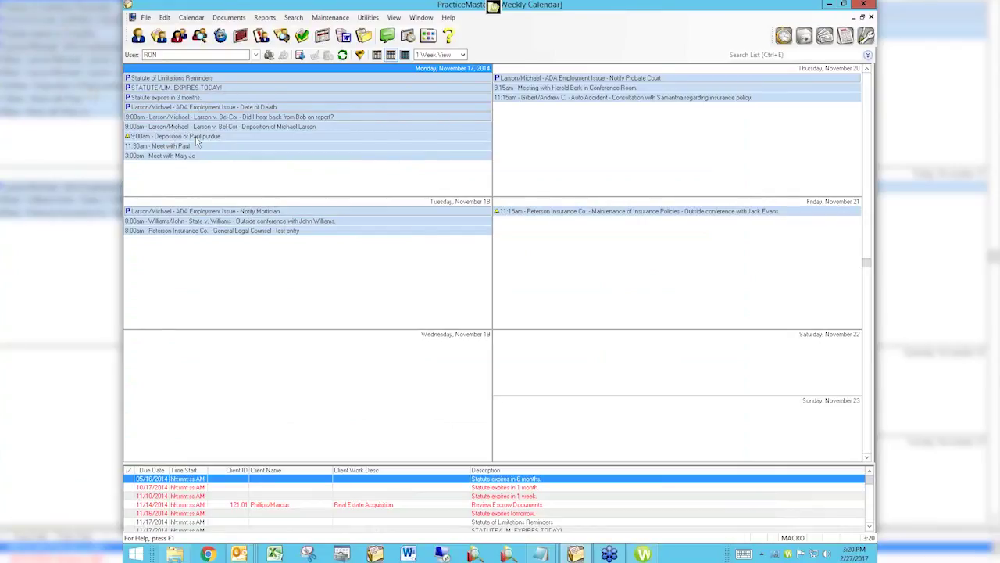
{"action": "left_click", "coordinate": [643, 554]}
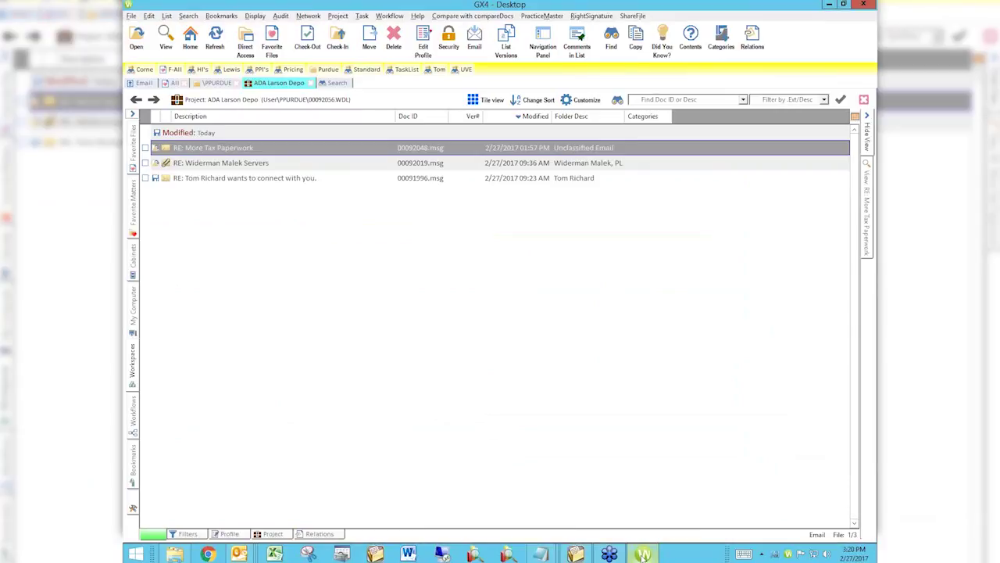
Go to the user's own file list and pin the Workspaces panel docked open.
{"action": "left_click", "coordinate": [213, 84]}
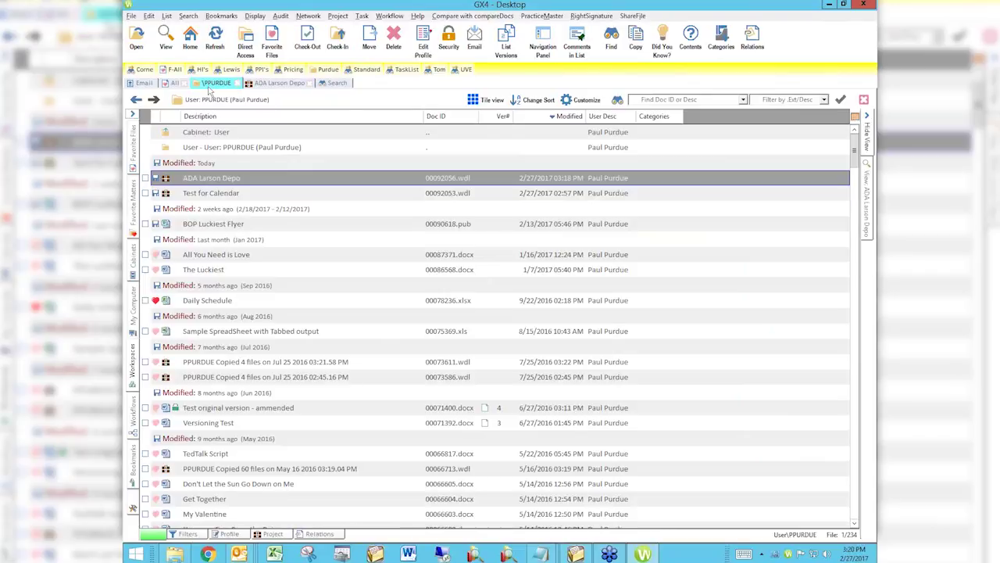
{"action": "left_click", "coordinate": [133, 371]}
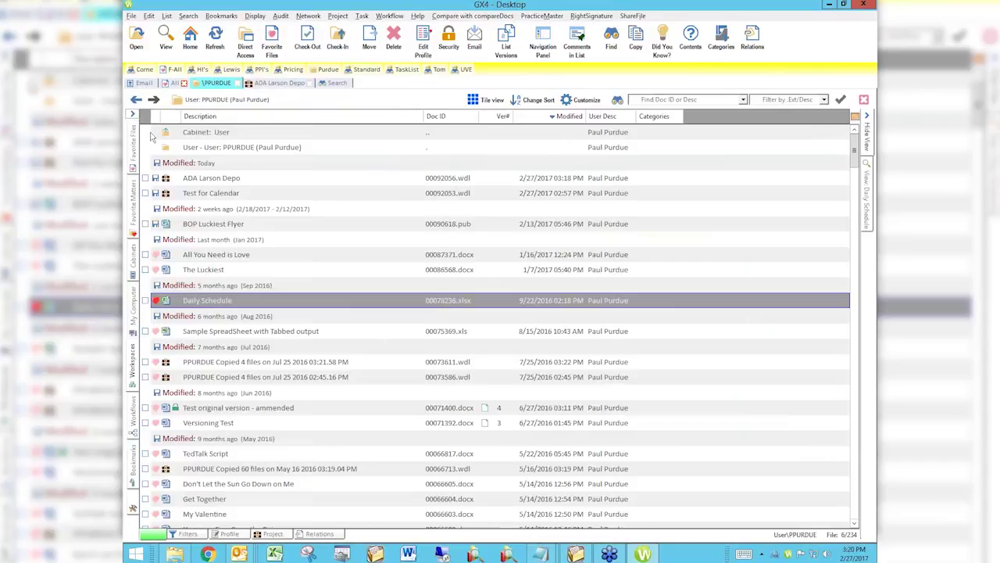
{"action": "left_click", "coordinate": [133, 116]}
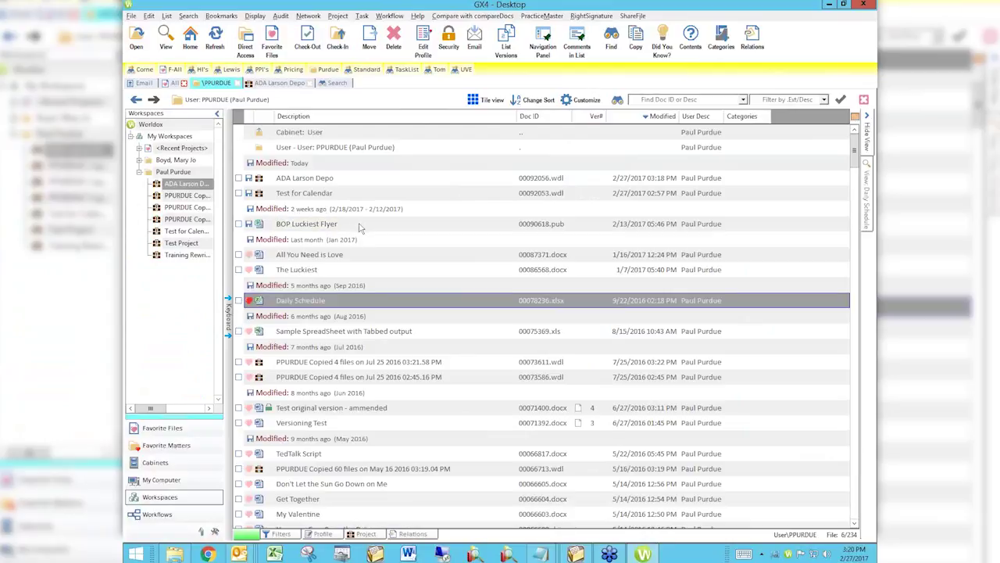
Select BOP Luckiest Flyer, Sample SpreadSheet with Tabbed output and Daily Schedule, then open ADA Larson Depo.
{"action": "left_click", "coordinate": [360, 226]}
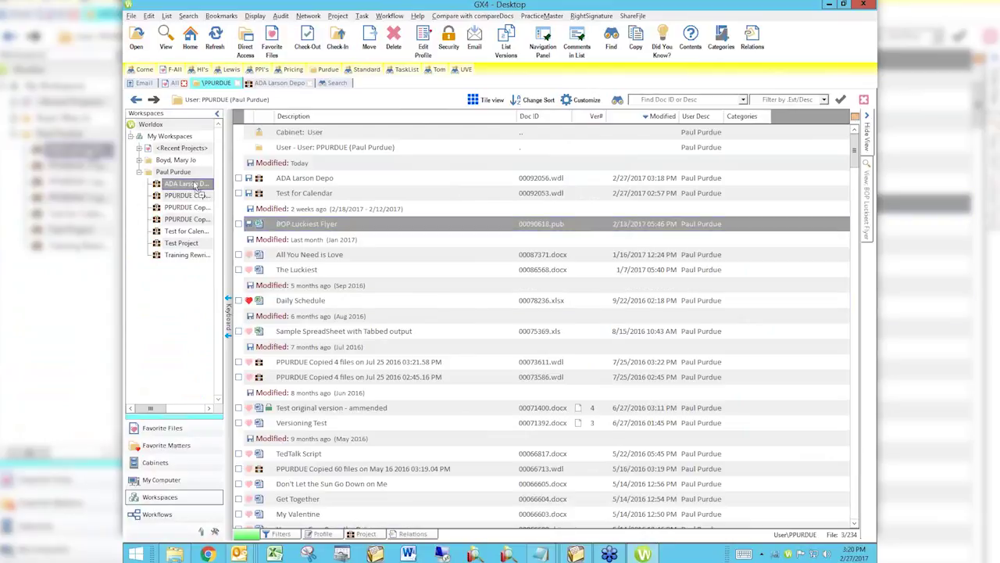
{"action": "left_click", "coordinate": [328, 333]}
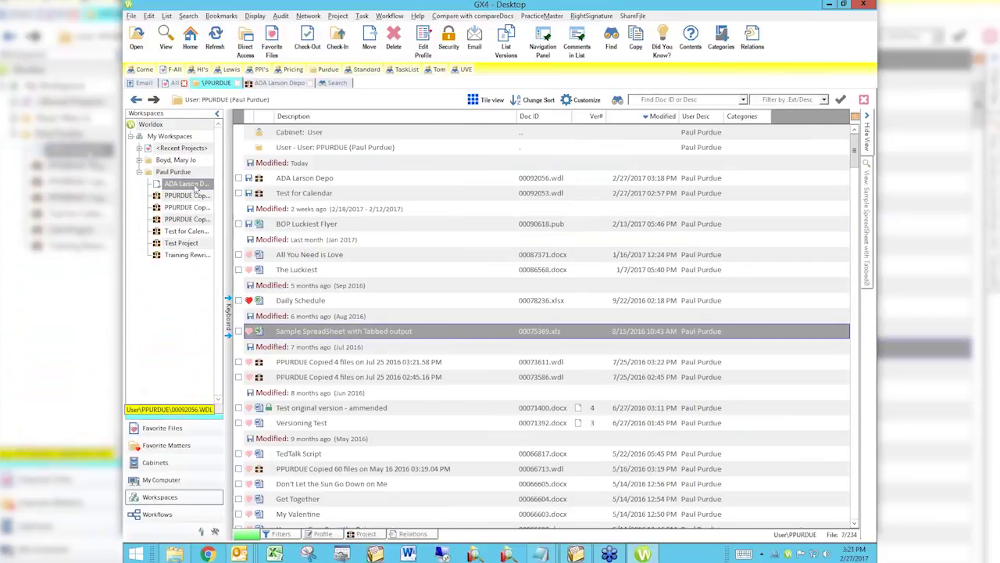
{"action": "left_click", "coordinate": [293, 302]}
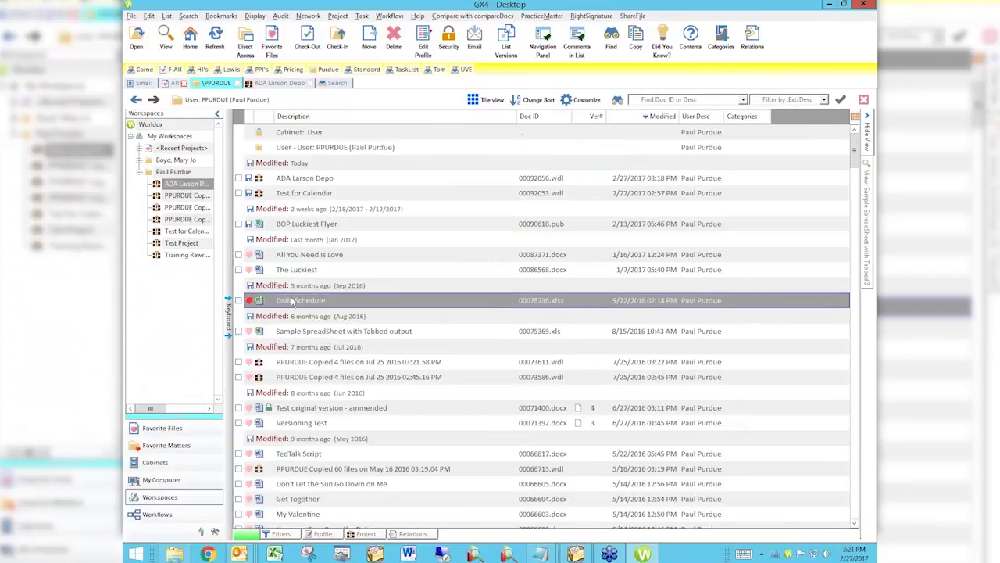
{"action": "left_click", "coordinate": [187, 185]}
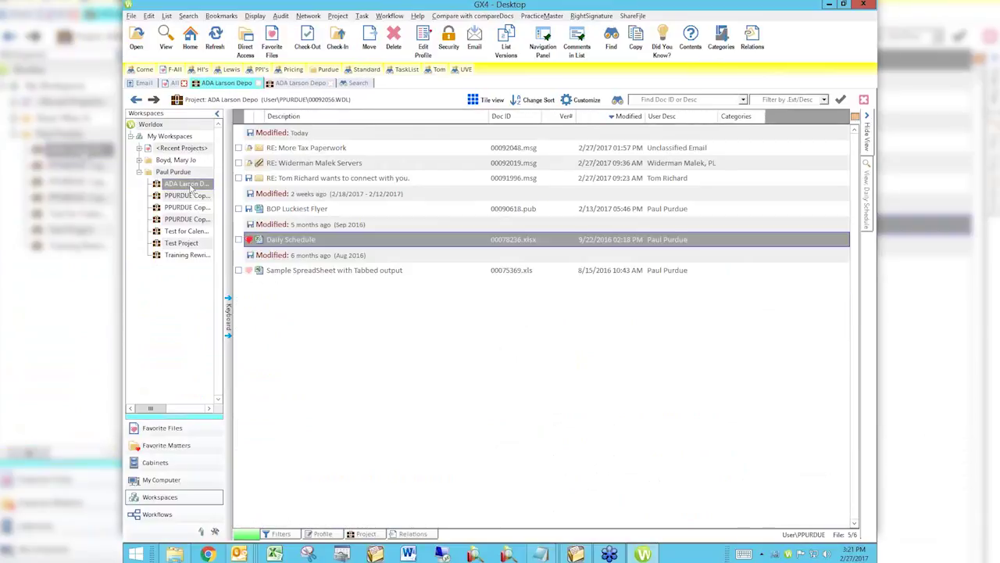
Close Worldox and open the Monday 9:00am deposition event from the weekly calendar for editing.
{"action": "left_click", "coordinate": [865, 4]}
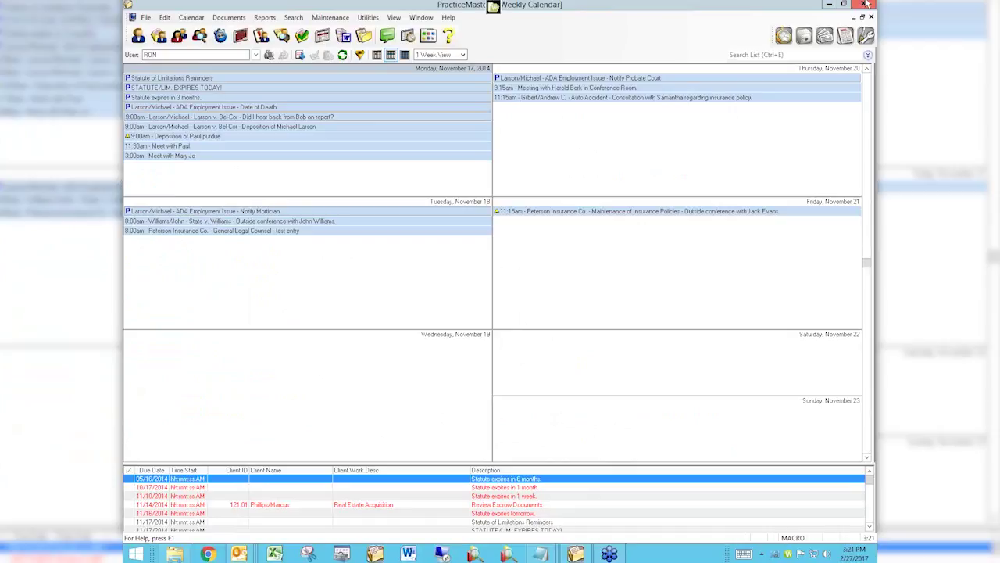
{"action": "left_click", "coordinate": [373, 183]}
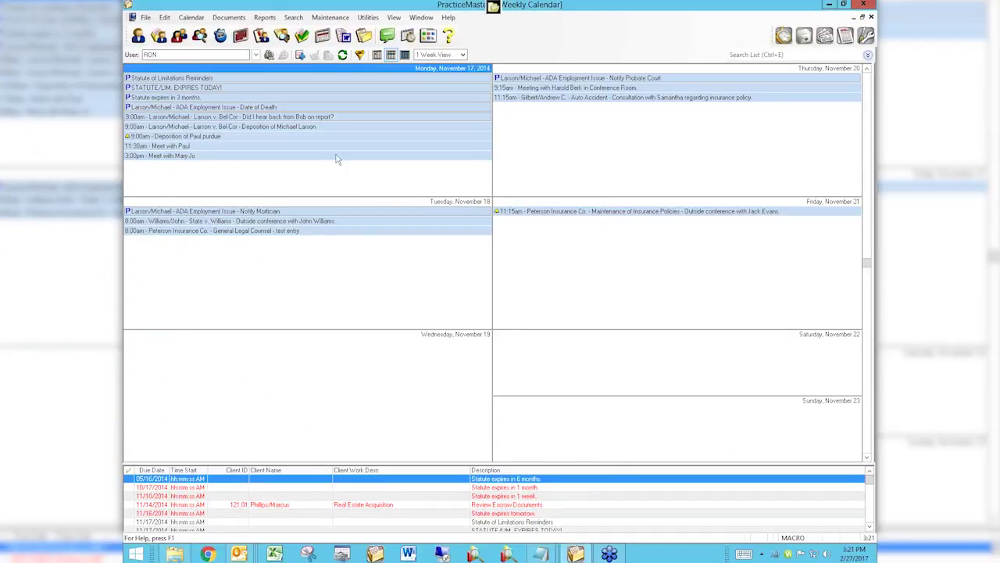
{"action": "double_click", "coordinate": [215, 138]}
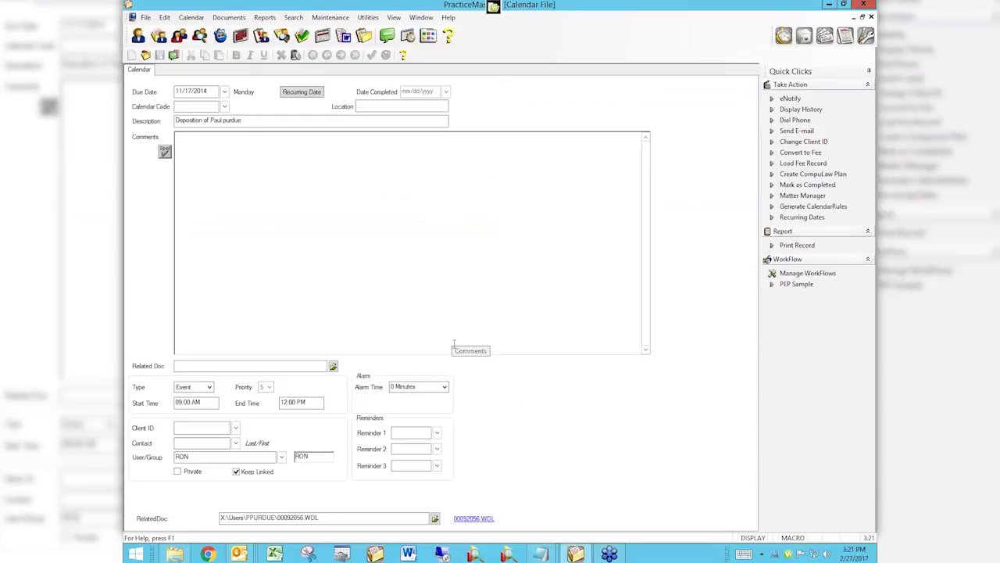
{"action": "left_click", "coordinate": [454, 348]}
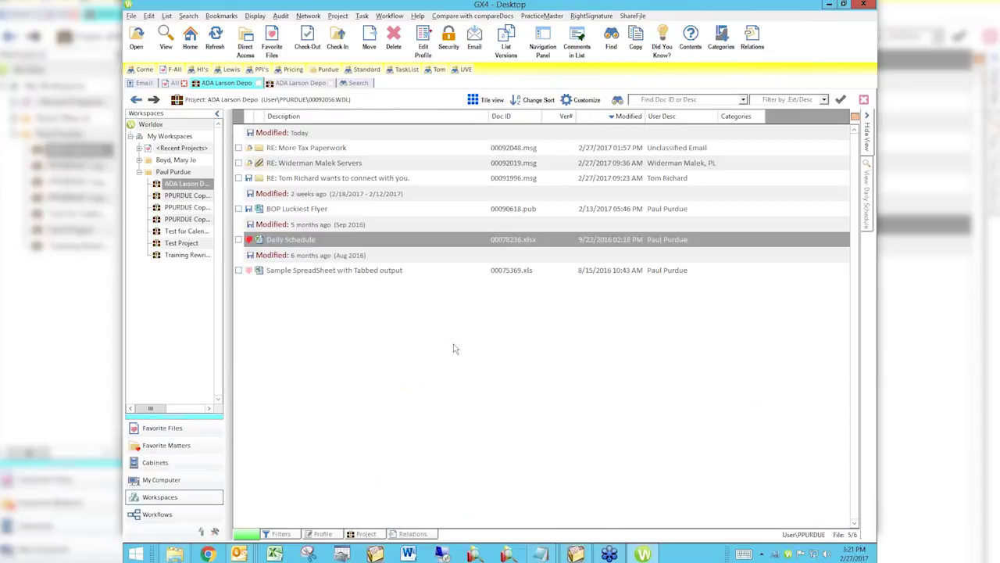
Step through the ADA Larson Depo files, selecting BOP Luckiest Flyer, then start a new Chrome tab.
{"action": "key", "text": "Down"}
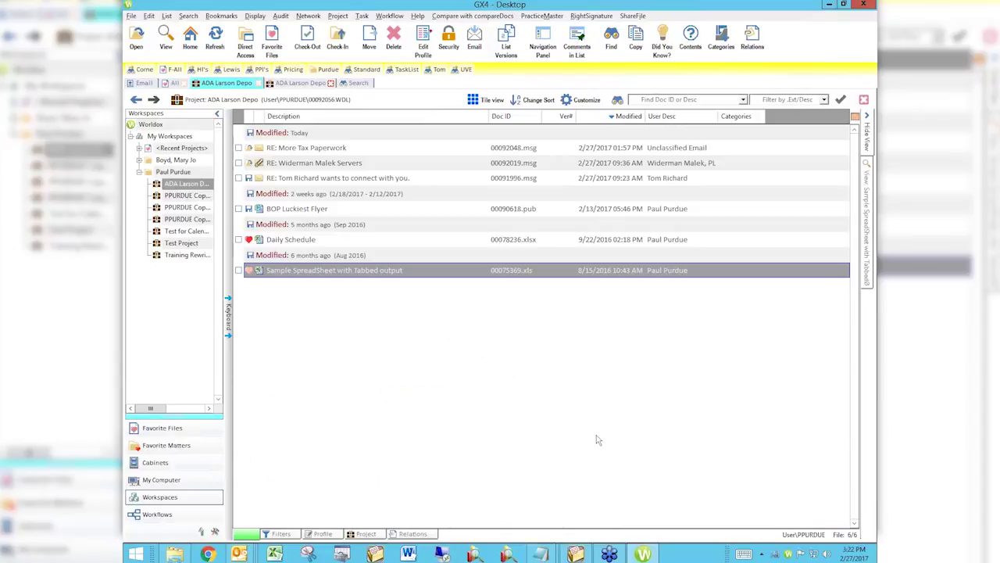
{"action": "left_click", "coordinate": [596, 210]}
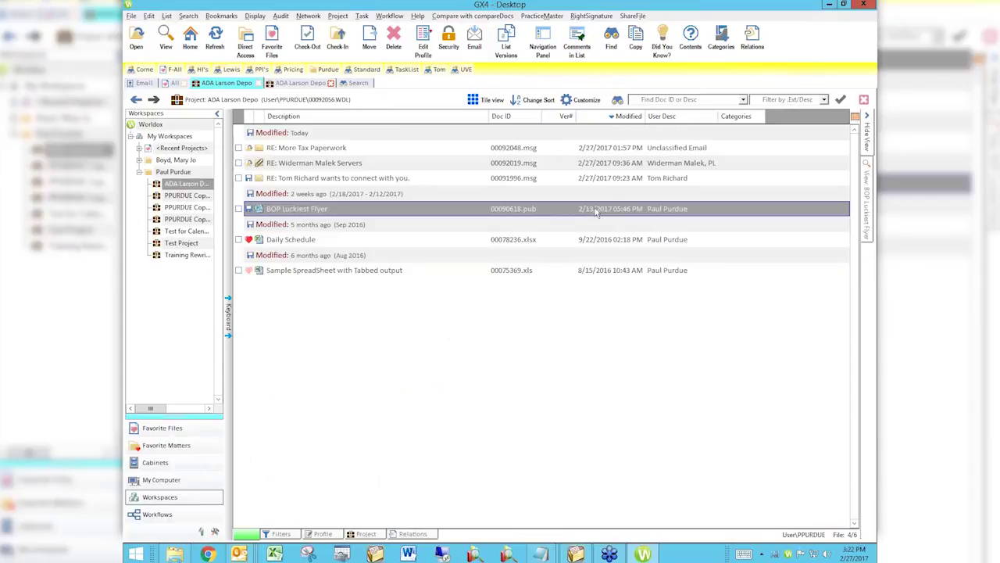
{"action": "left_click", "coordinate": [208, 553]}
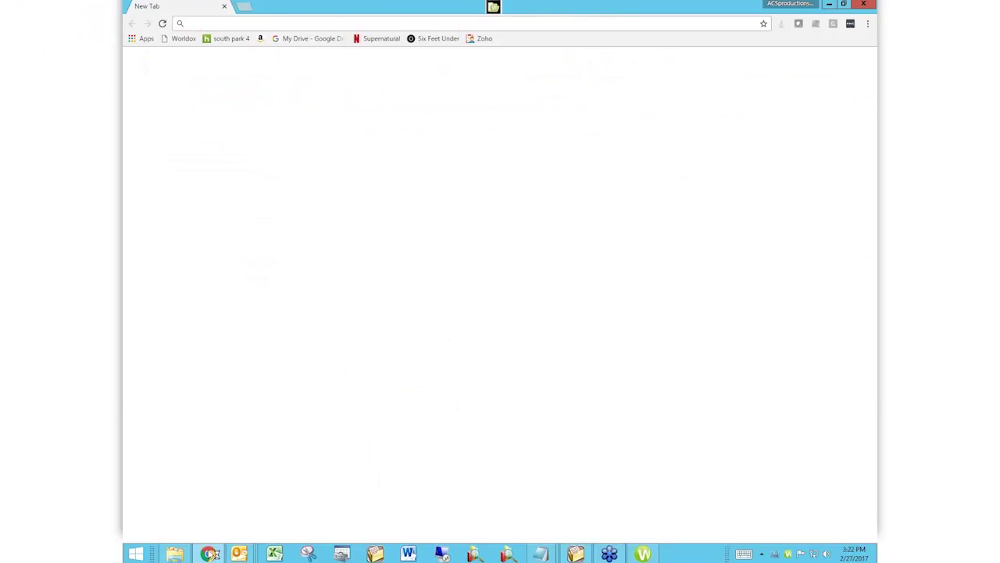
{"action": "type", "text": "attorneycomputersystems.com"}
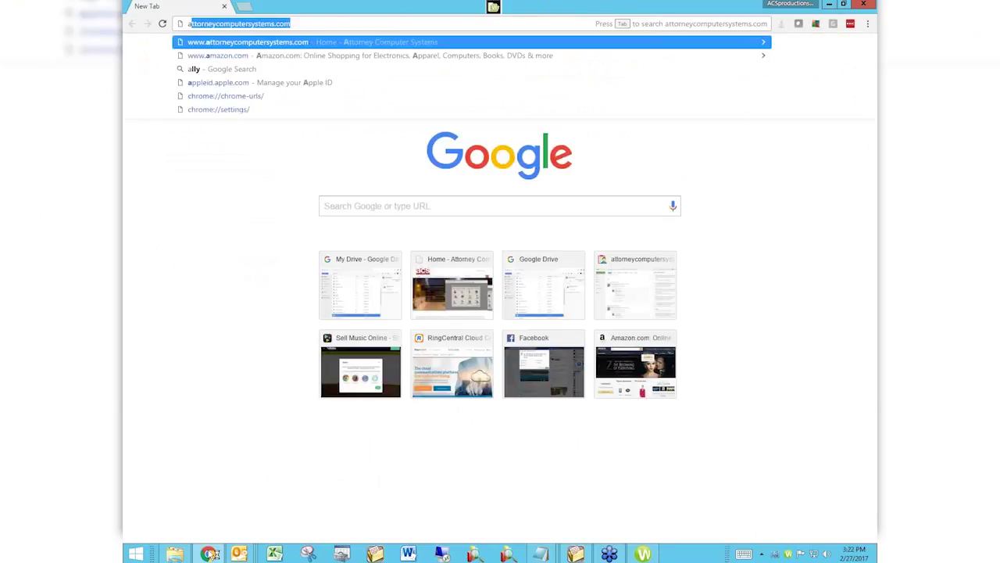
{"action": "key", "text": "Right"}
{"action": "key", "text": "Left"}
{"action": "key", "text": "Left"}
{"action": "key", "text": "Left"}
{"action": "key", "text": "Left"}
{"action": "key", "text": "Left"}
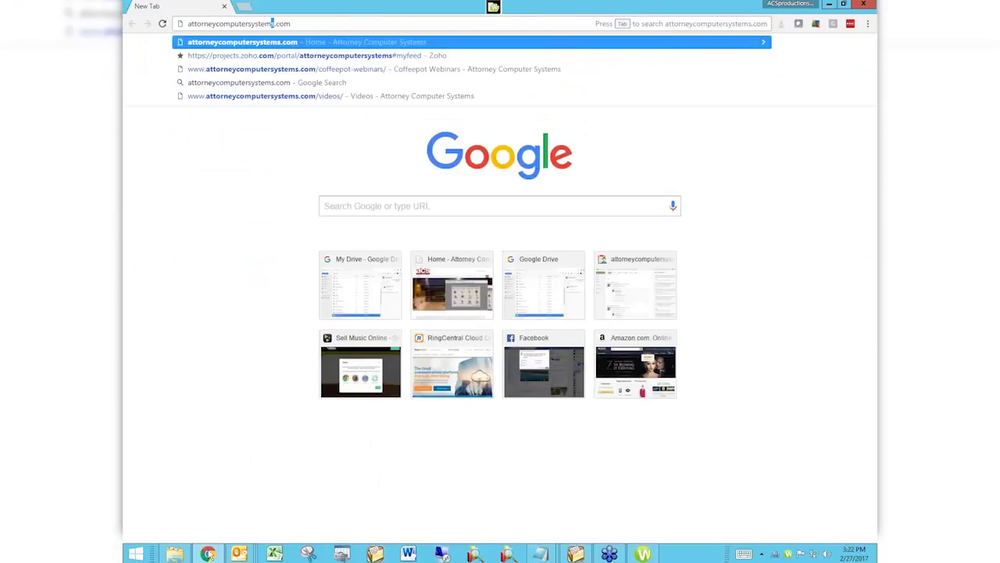
{"action": "key", "text": "Return"}
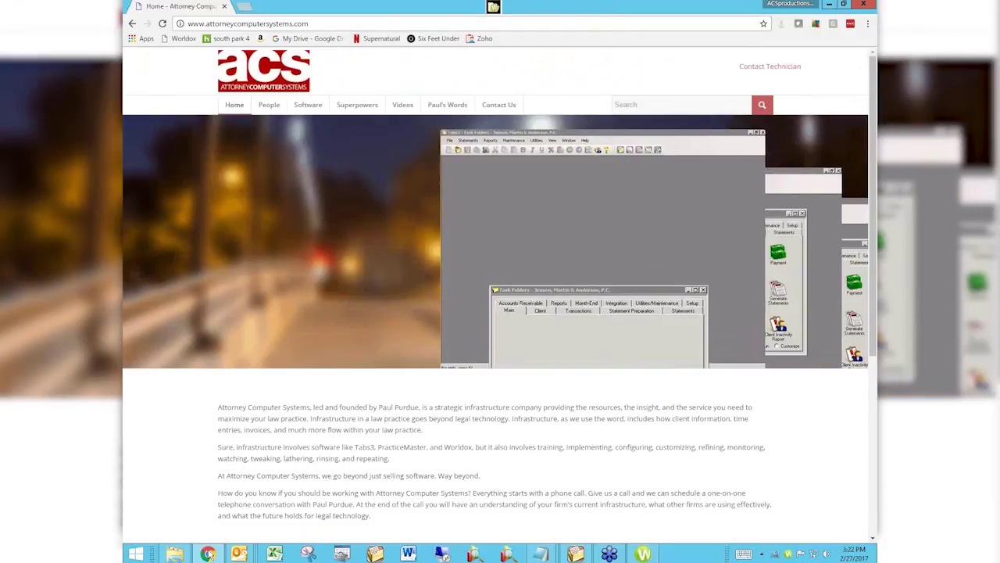
Bring up the Videos dropdown in the site's navigation bar.
{"action": "mouse_move", "coordinate": [402, 107]}
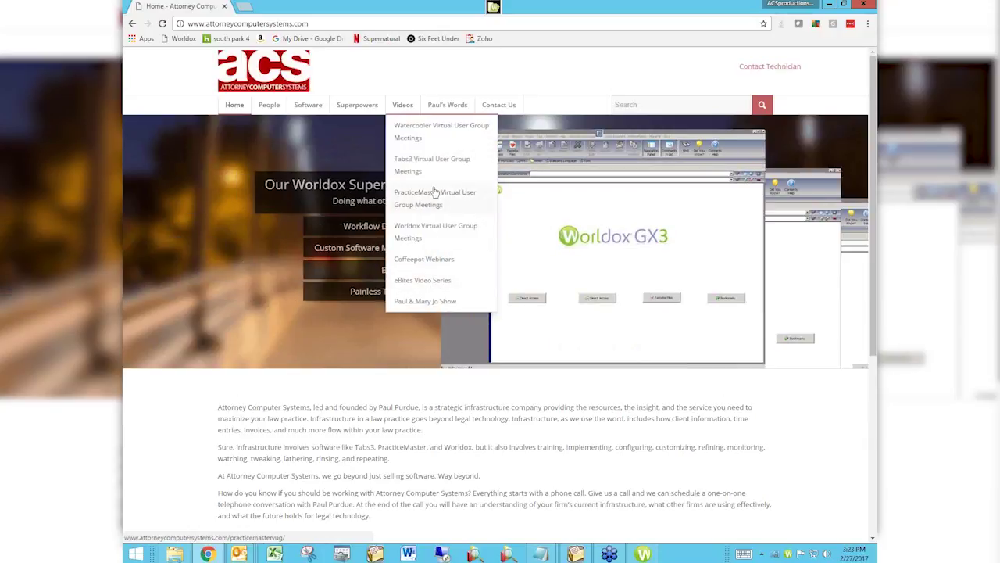
Open the Worldox Virtual User Group Meetings page and scroll down through its listed sessions.
{"action": "left_click", "coordinate": [432, 234]}
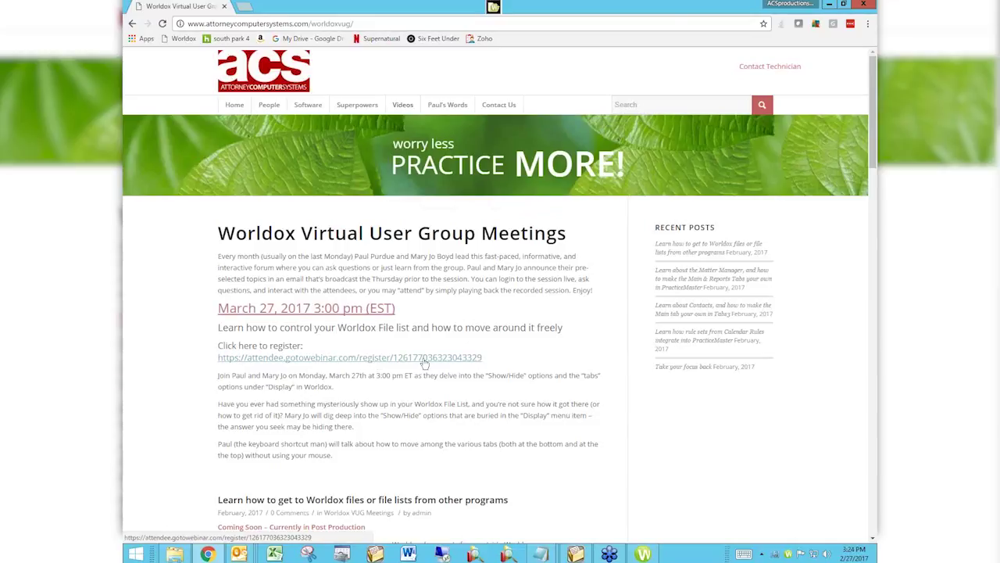
{"action": "scroll", "coordinate": [506, 379], "scroll_direction": "down", "scroll_amount": 3}
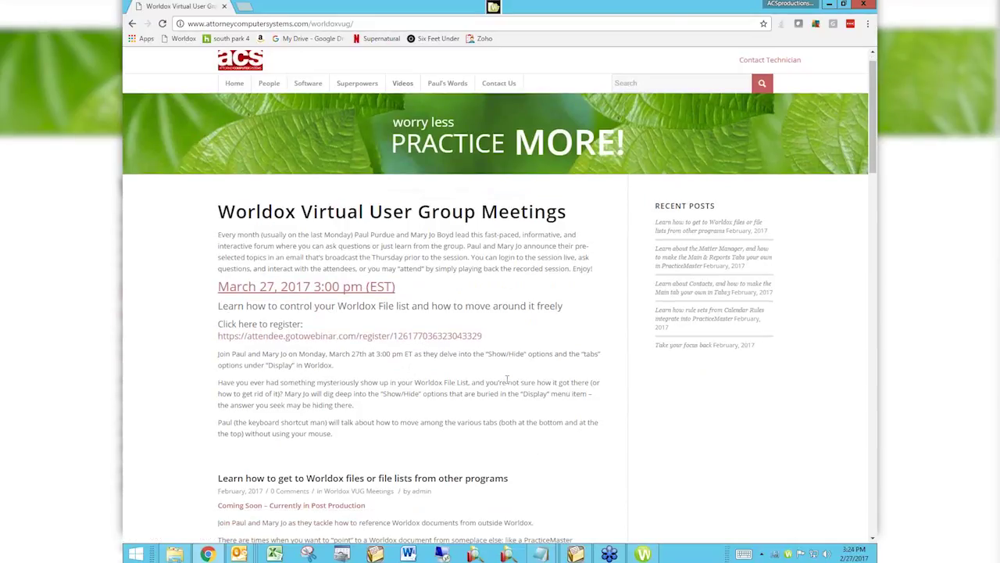
{"action": "scroll", "coordinate": [507, 379], "scroll_direction": "down", "scroll_amount": 3}
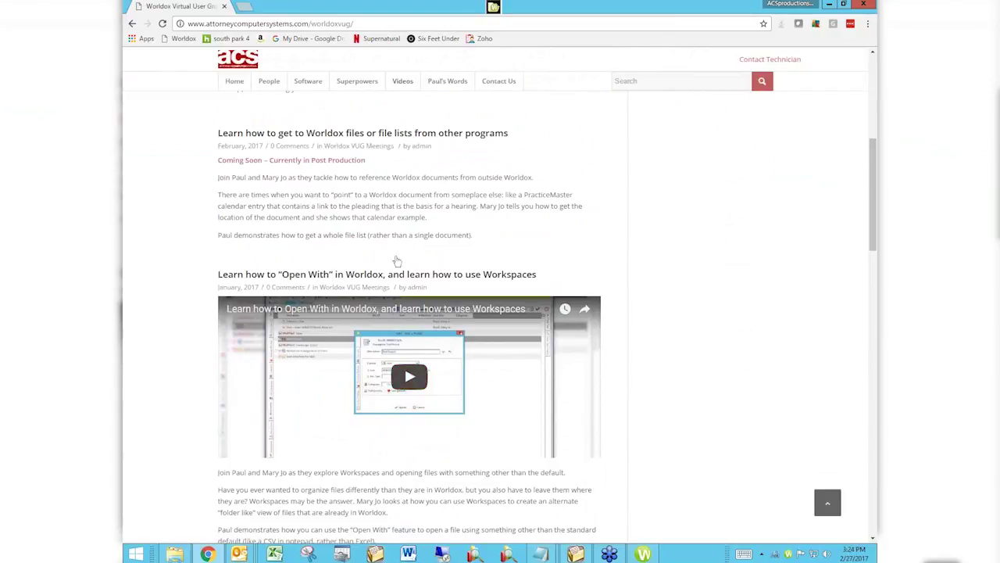
{"action": "scroll", "coordinate": [597, 299], "scroll_direction": "down", "scroll_amount": 3}
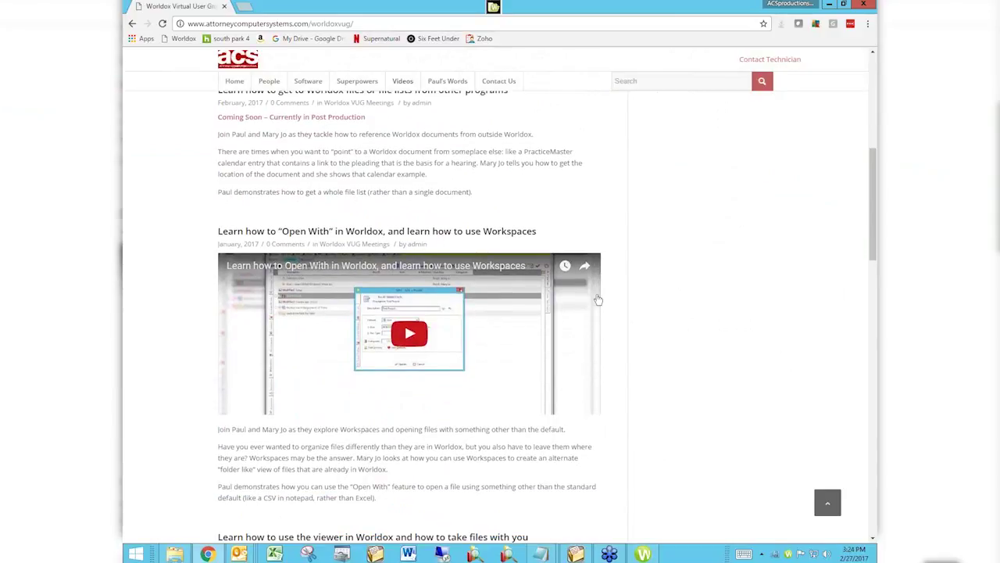
{"action": "scroll", "coordinate": [598, 299], "scroll_direction": "down", "scroll_amount": 3}
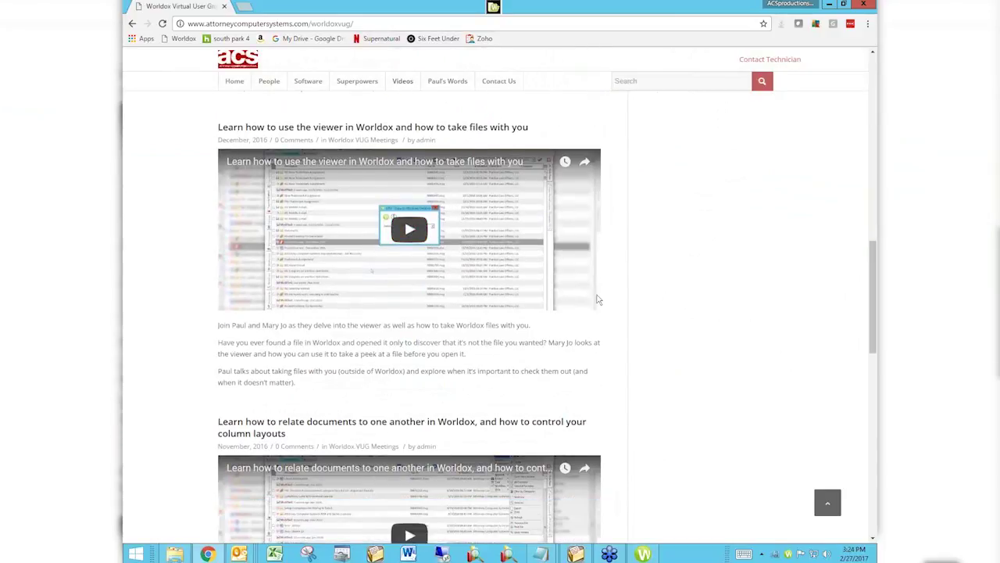